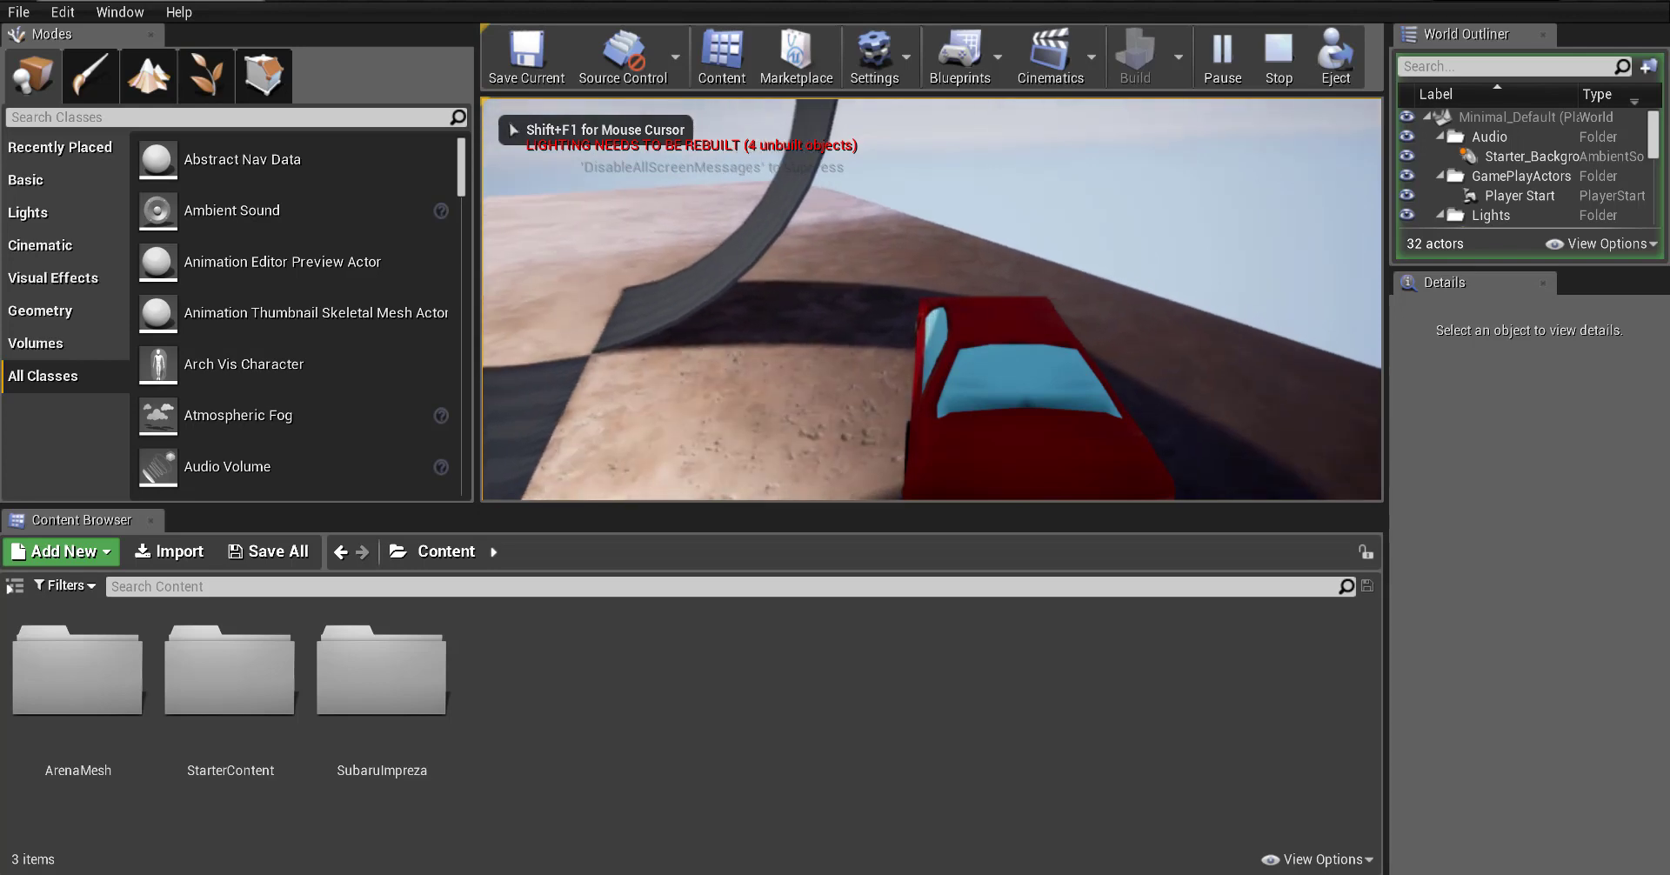
Step: Stop the running play session and open the SubaruImpreza content folder
{"action": "key", "text": "Escape"}
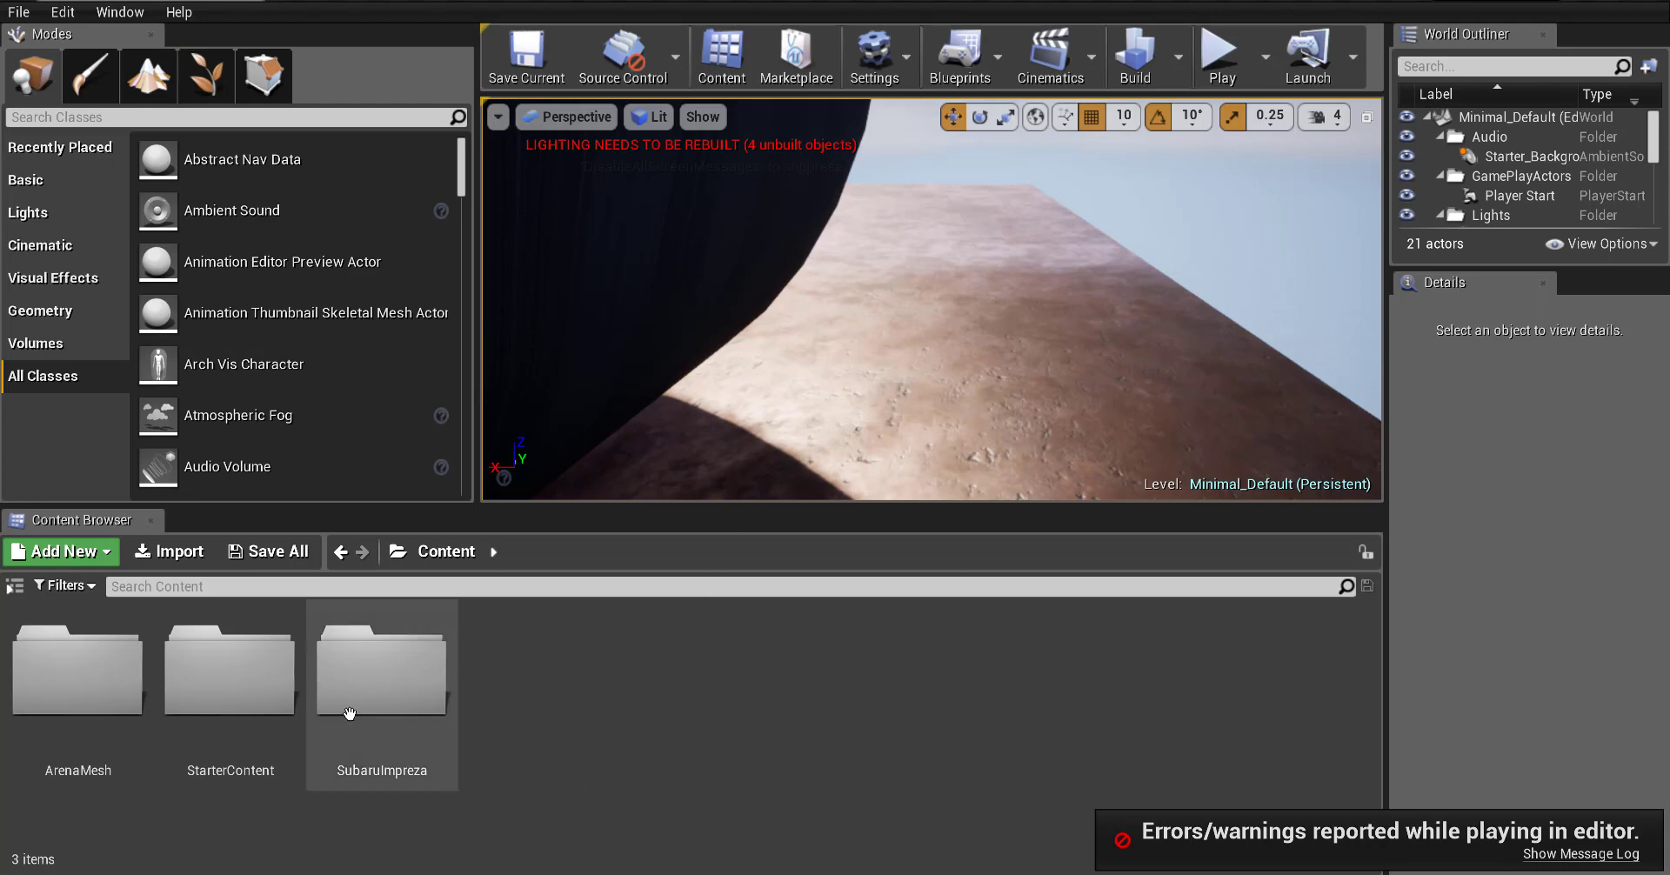
{"action": "left_click", "coordinate": [382, 687]}
{"action": "double_click", "coordinate": [388, 729]}
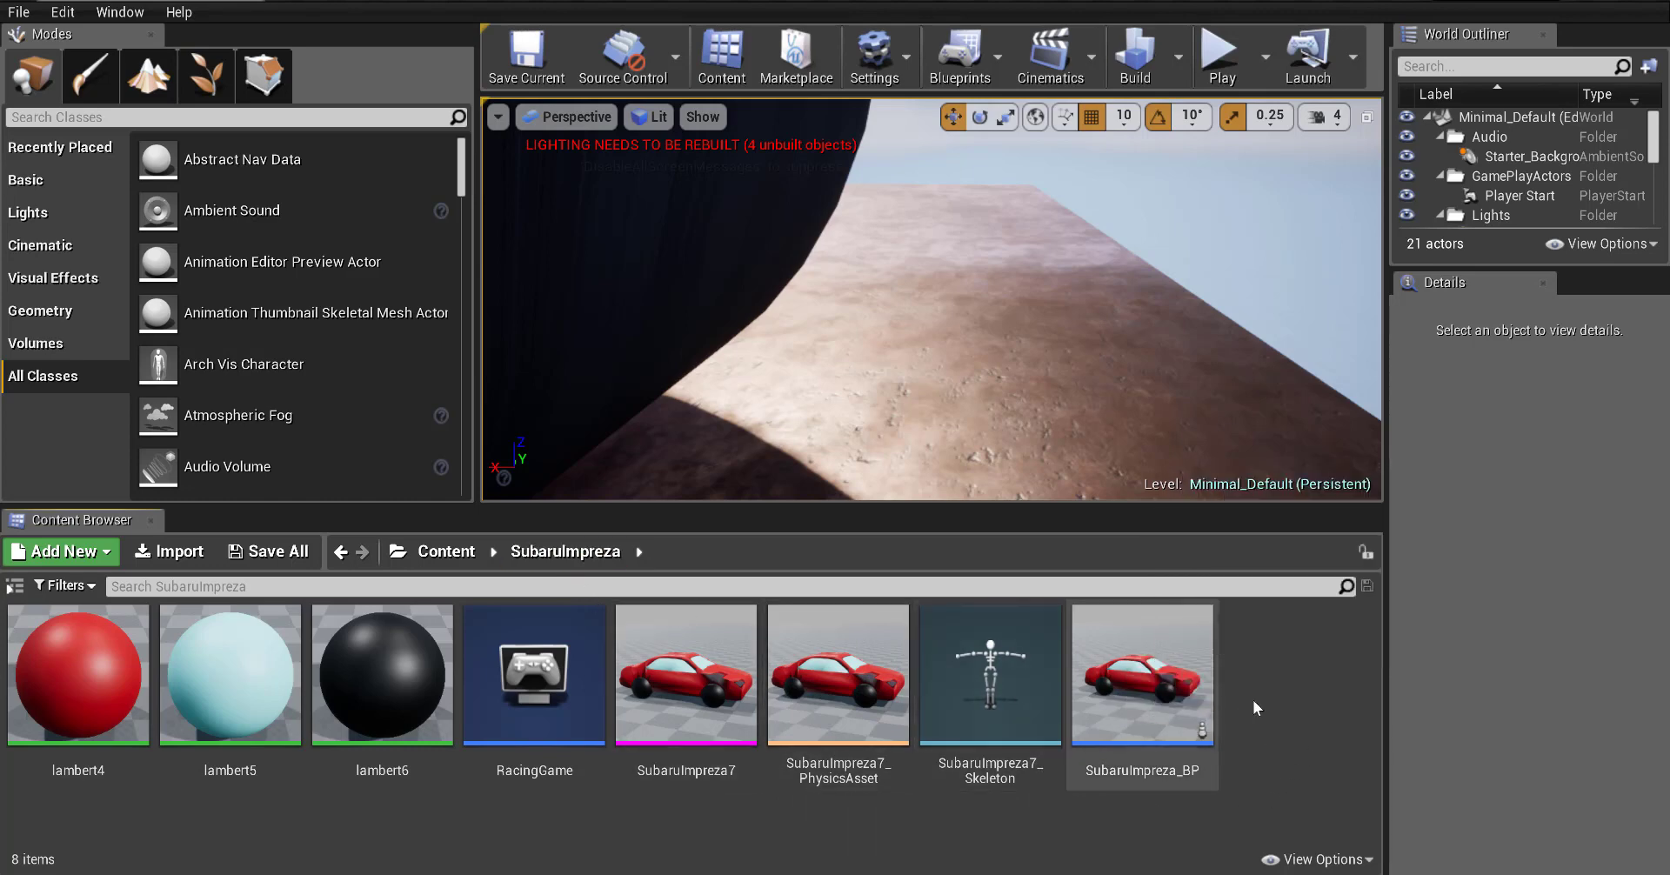
Step: Create a Widget Blueprint named Speedometer in the SubaruImpreza folder and open it for editing
{"action": "right_click", "coordinate": [1246, 668]}
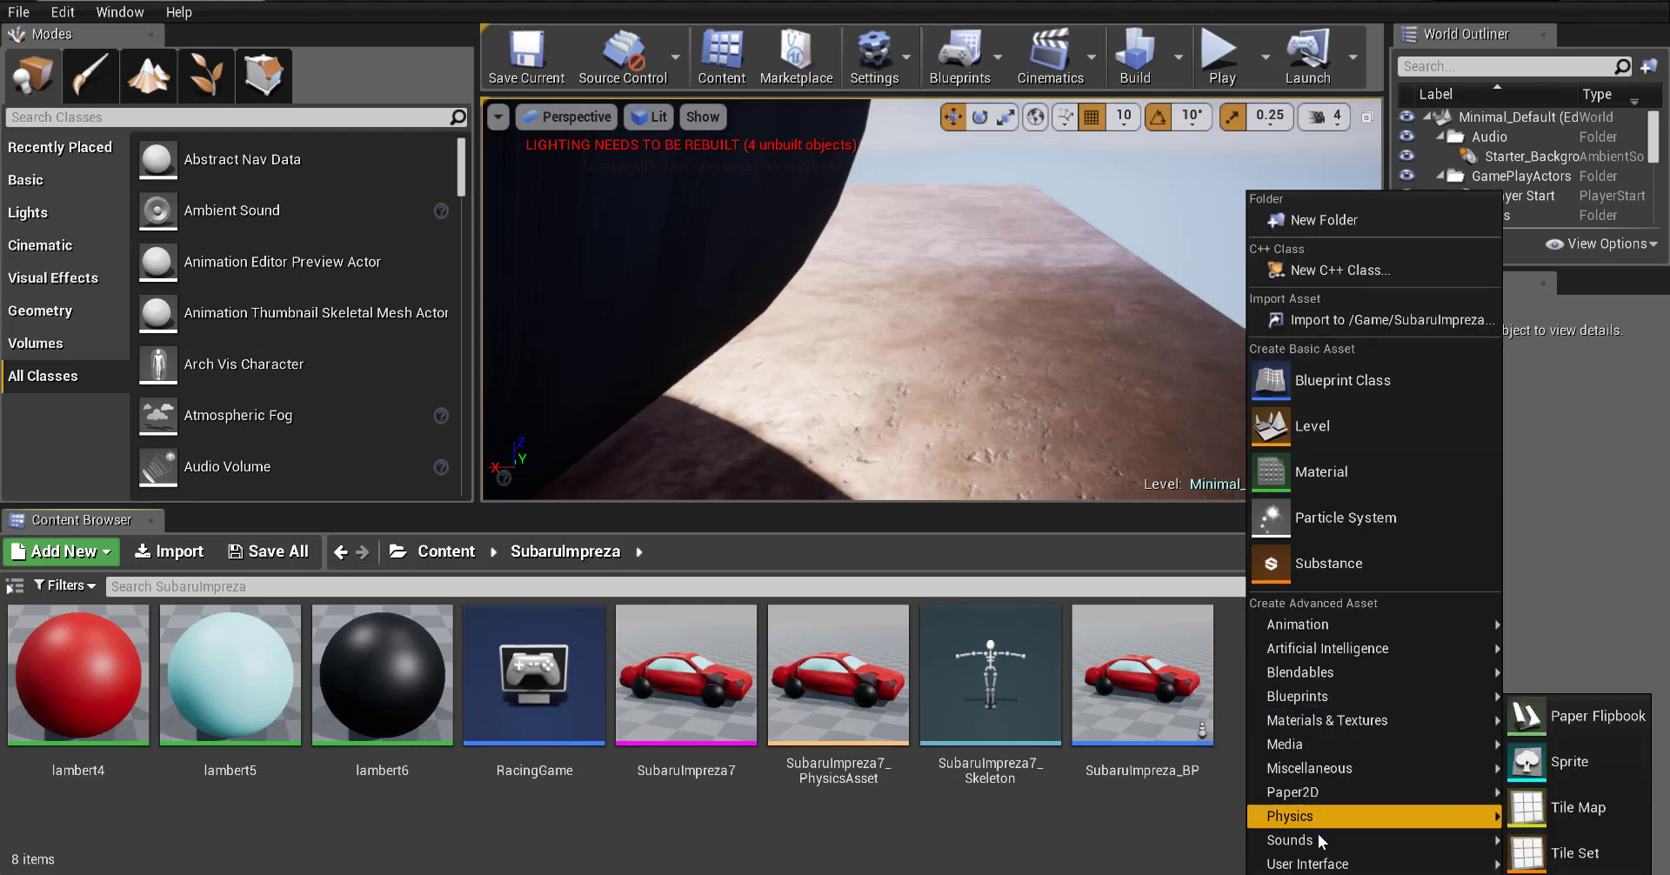
{"action": "mouse_move", "coordinate": [1327, 863]}
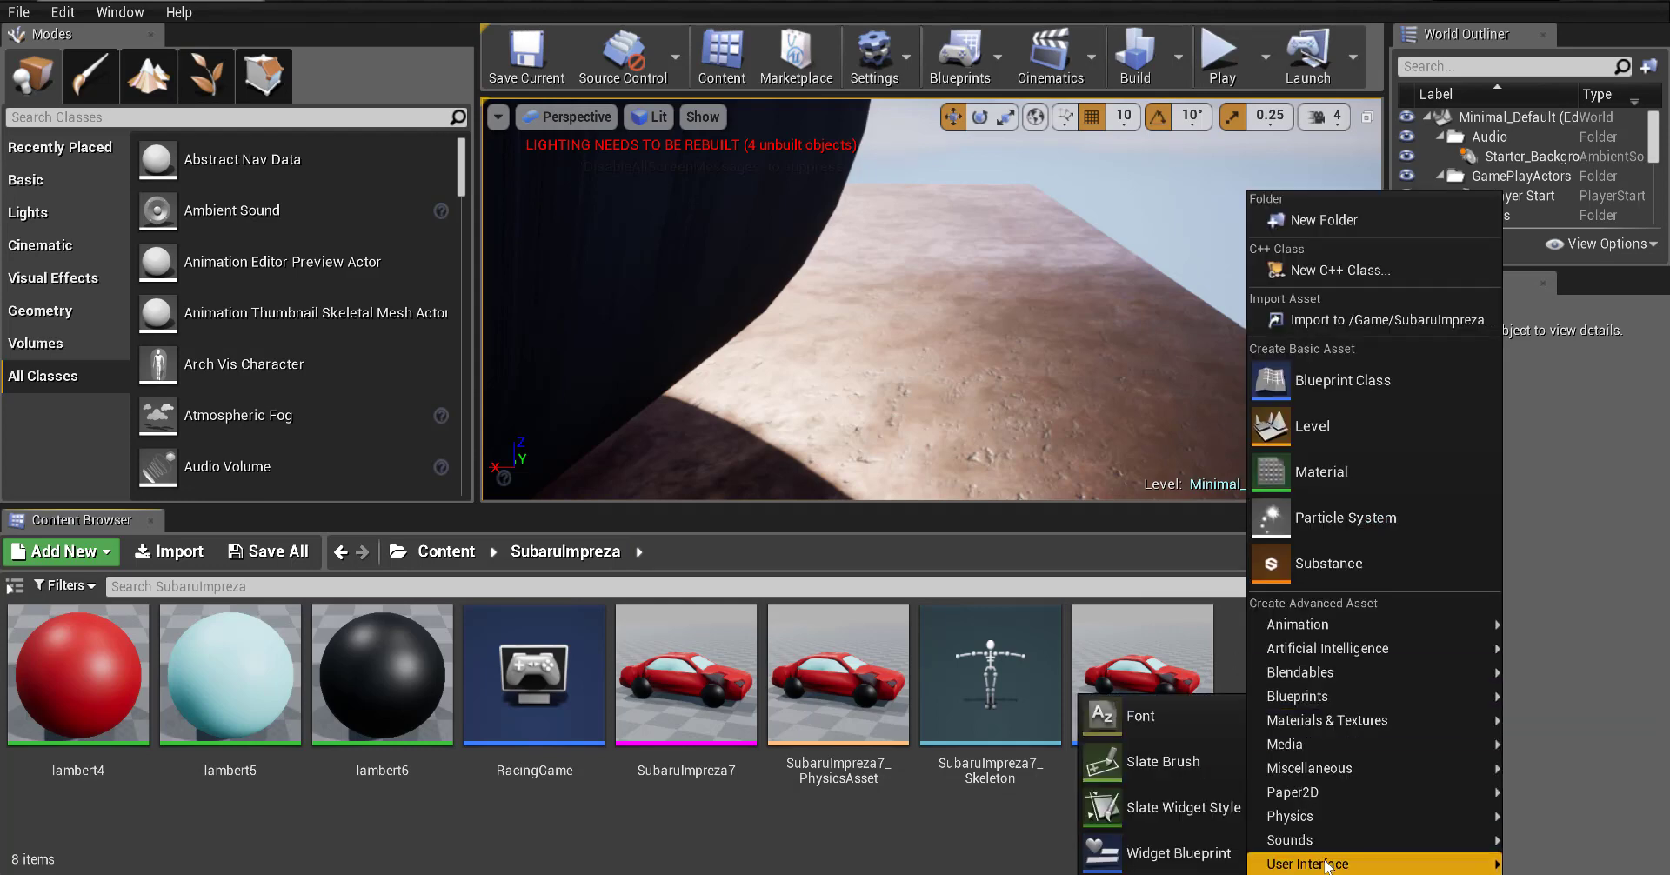
{"action": "left_click", "coordinate": [1103, 859]}
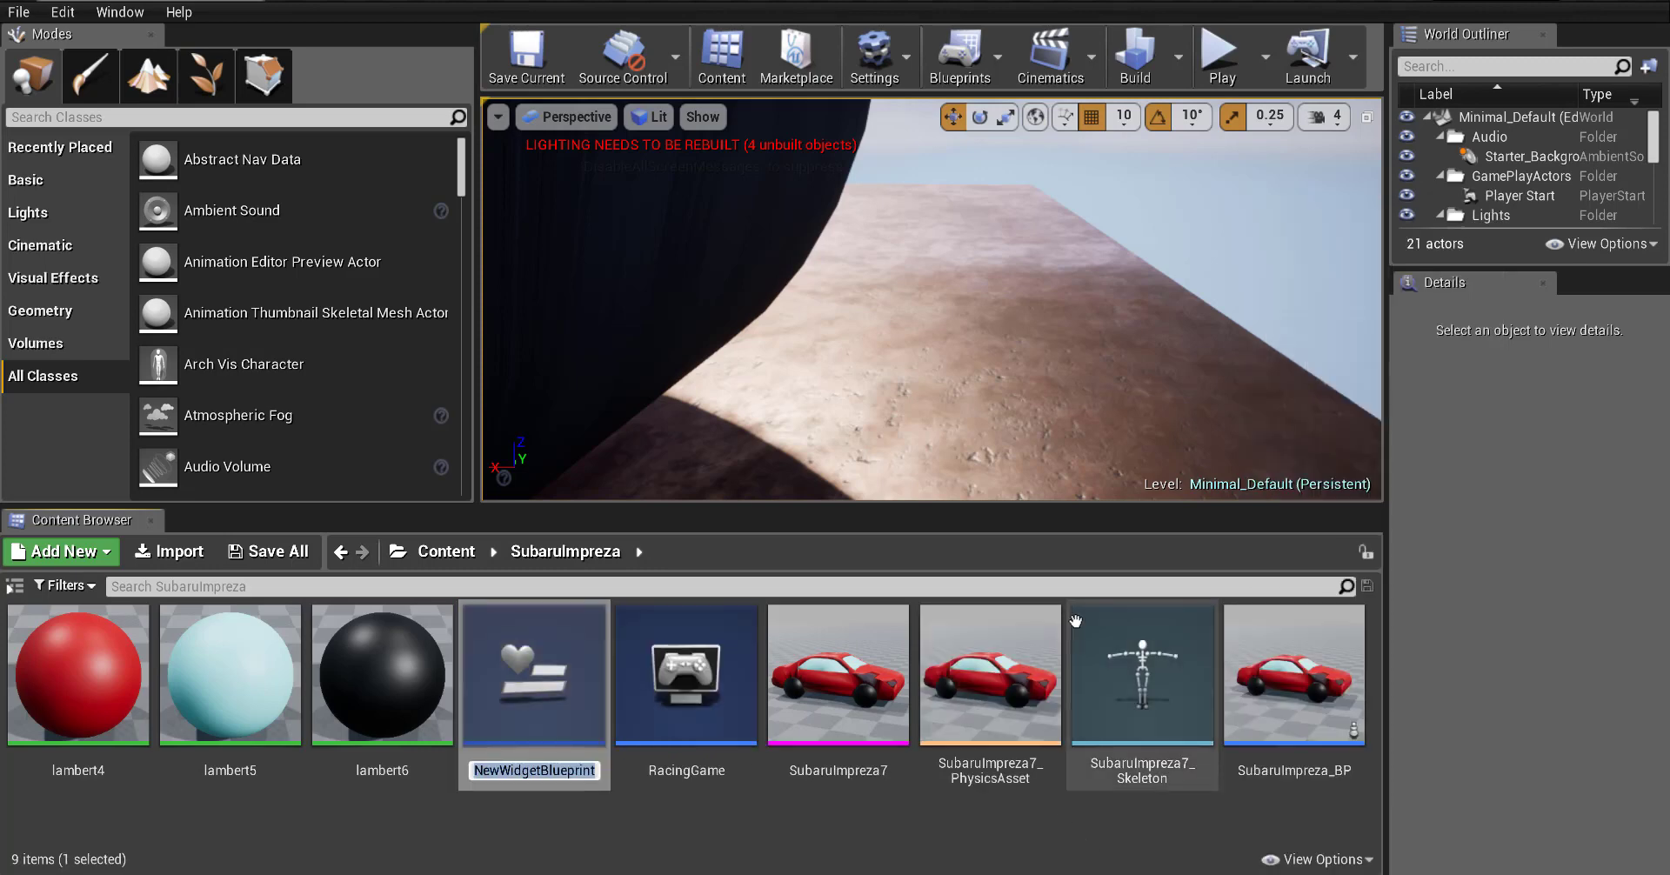
{"action": "type", "text": "Speedometer"}
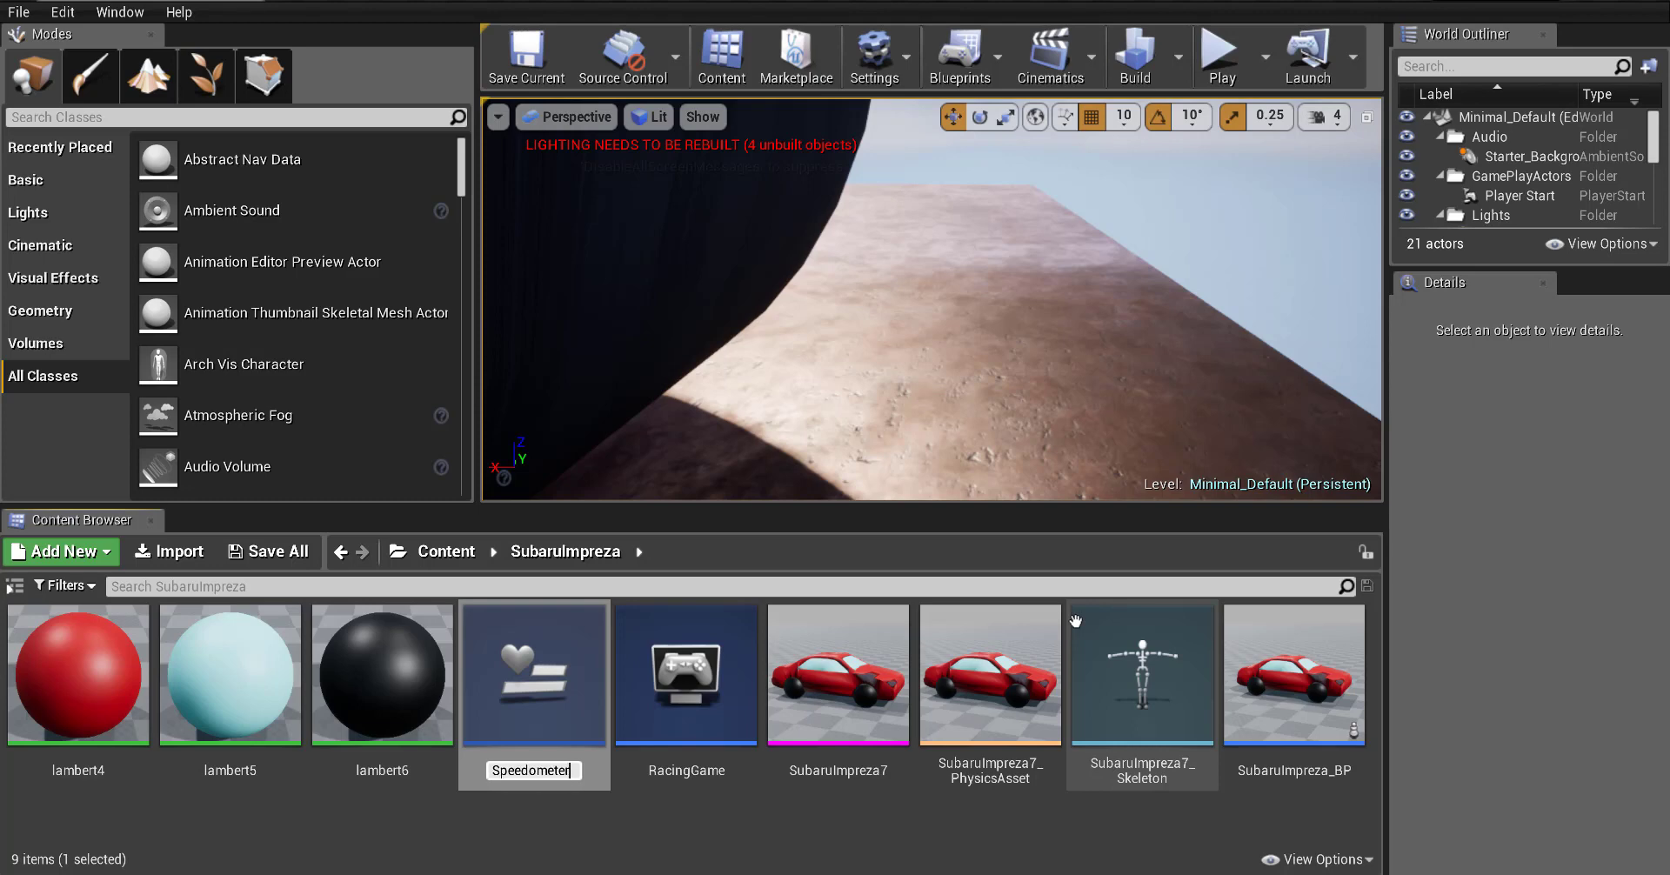
{"action": "key", "text": "Return"}
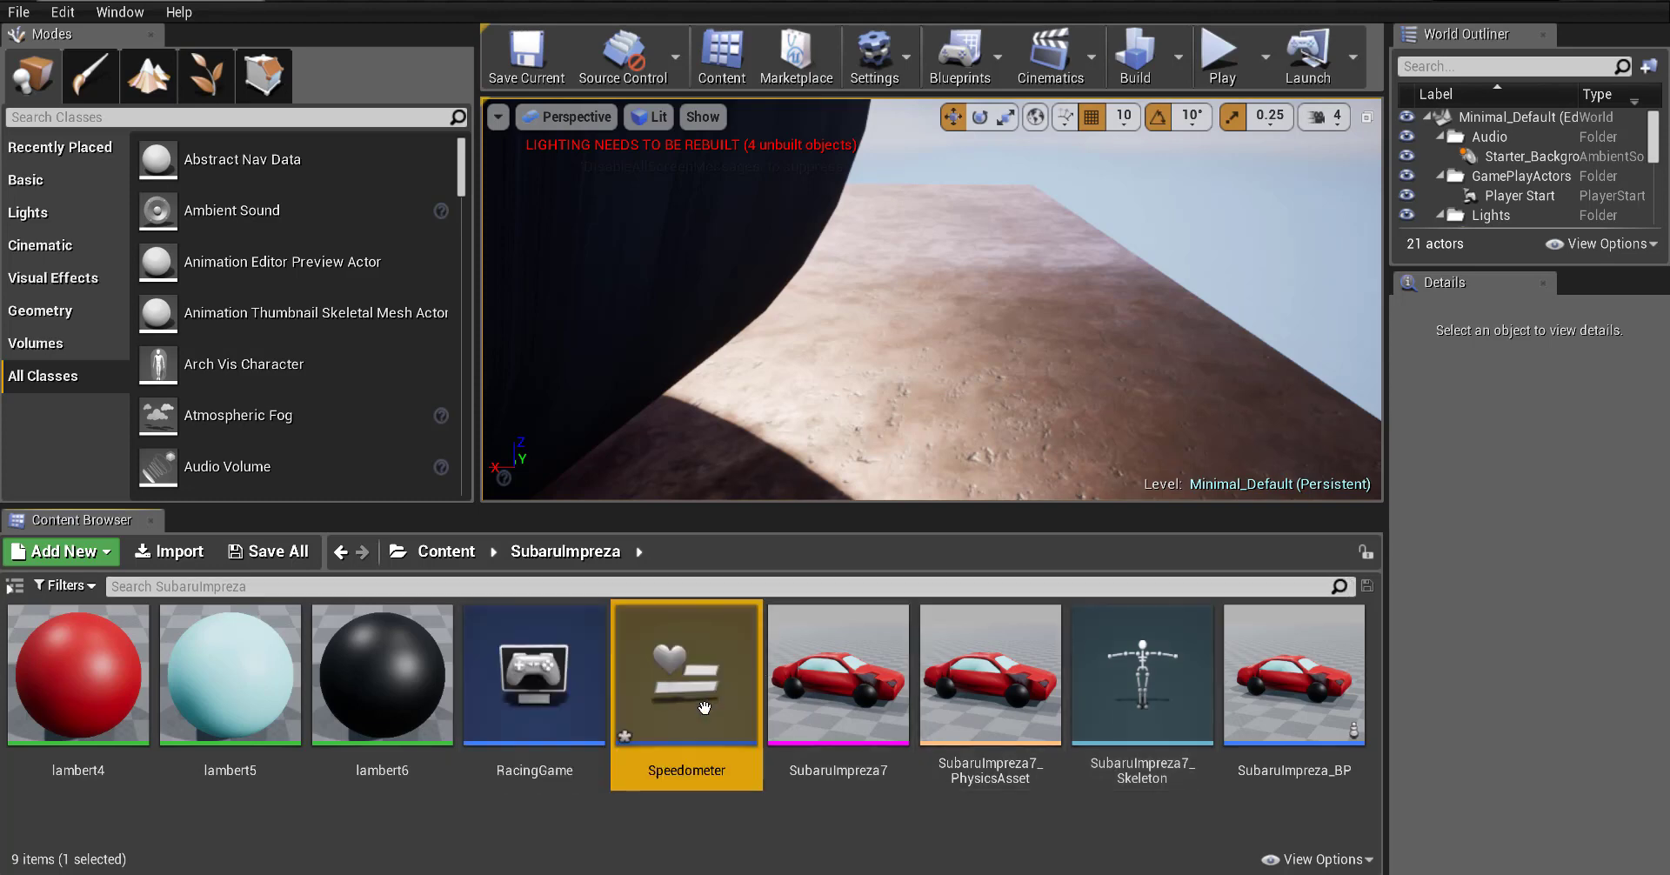
{"action": "double_click", "coordinate": [673, 713]}
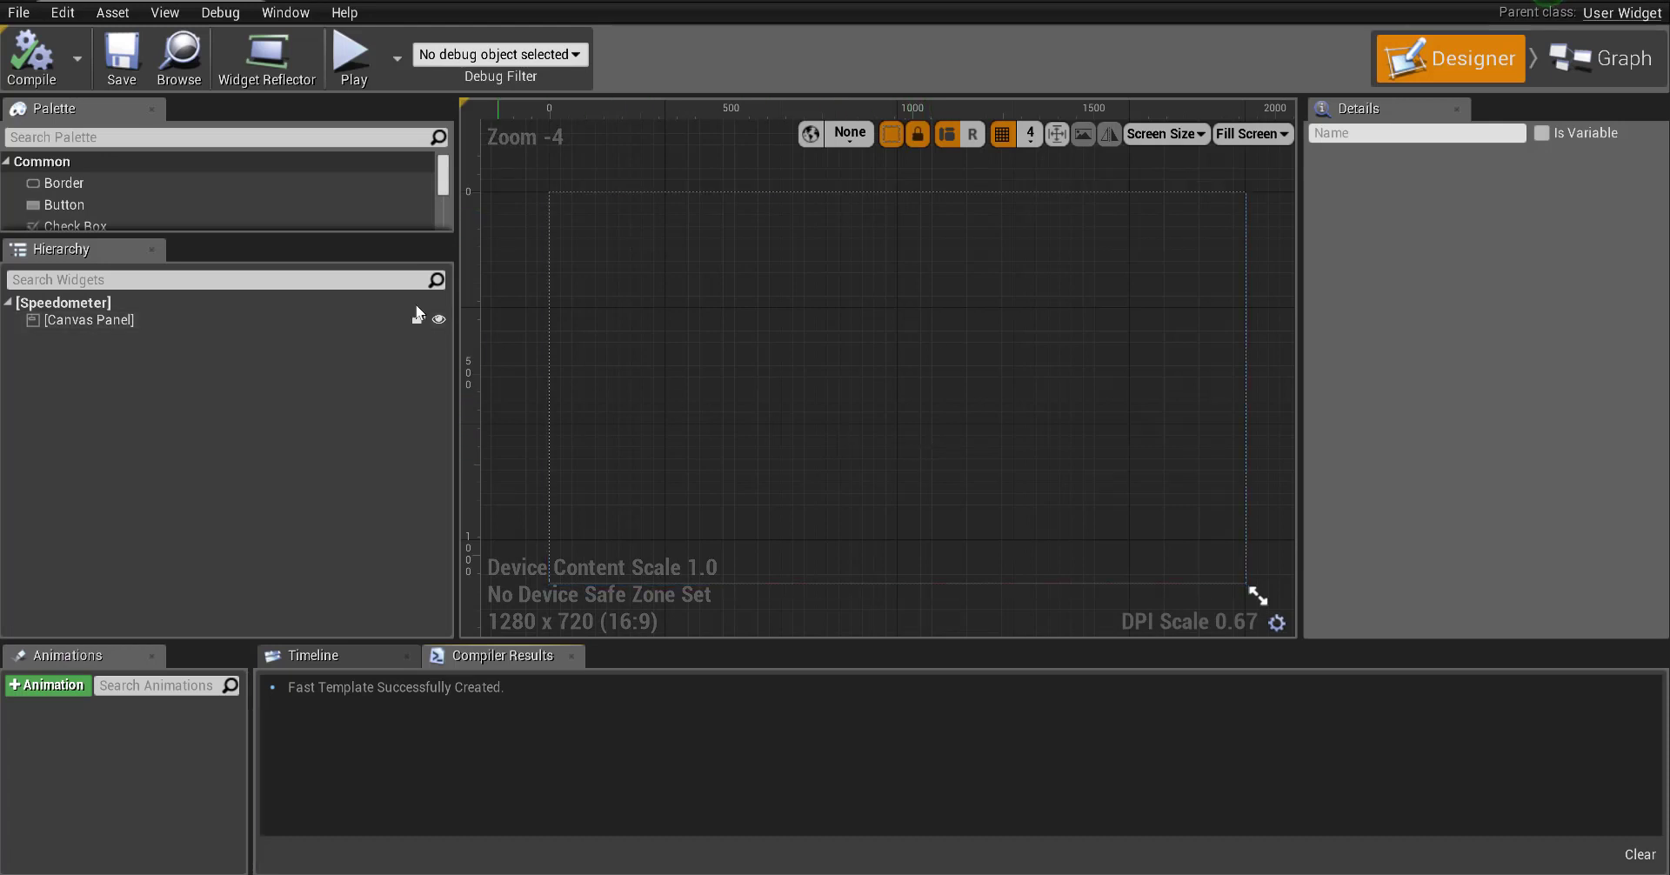
Step: Add a Vertical Box to the root Canvas Panel and nest a Size Box inside it
{"action": "left_click_drag", "start_coordinate": [394, 235], "coordinate": [394, 362]}
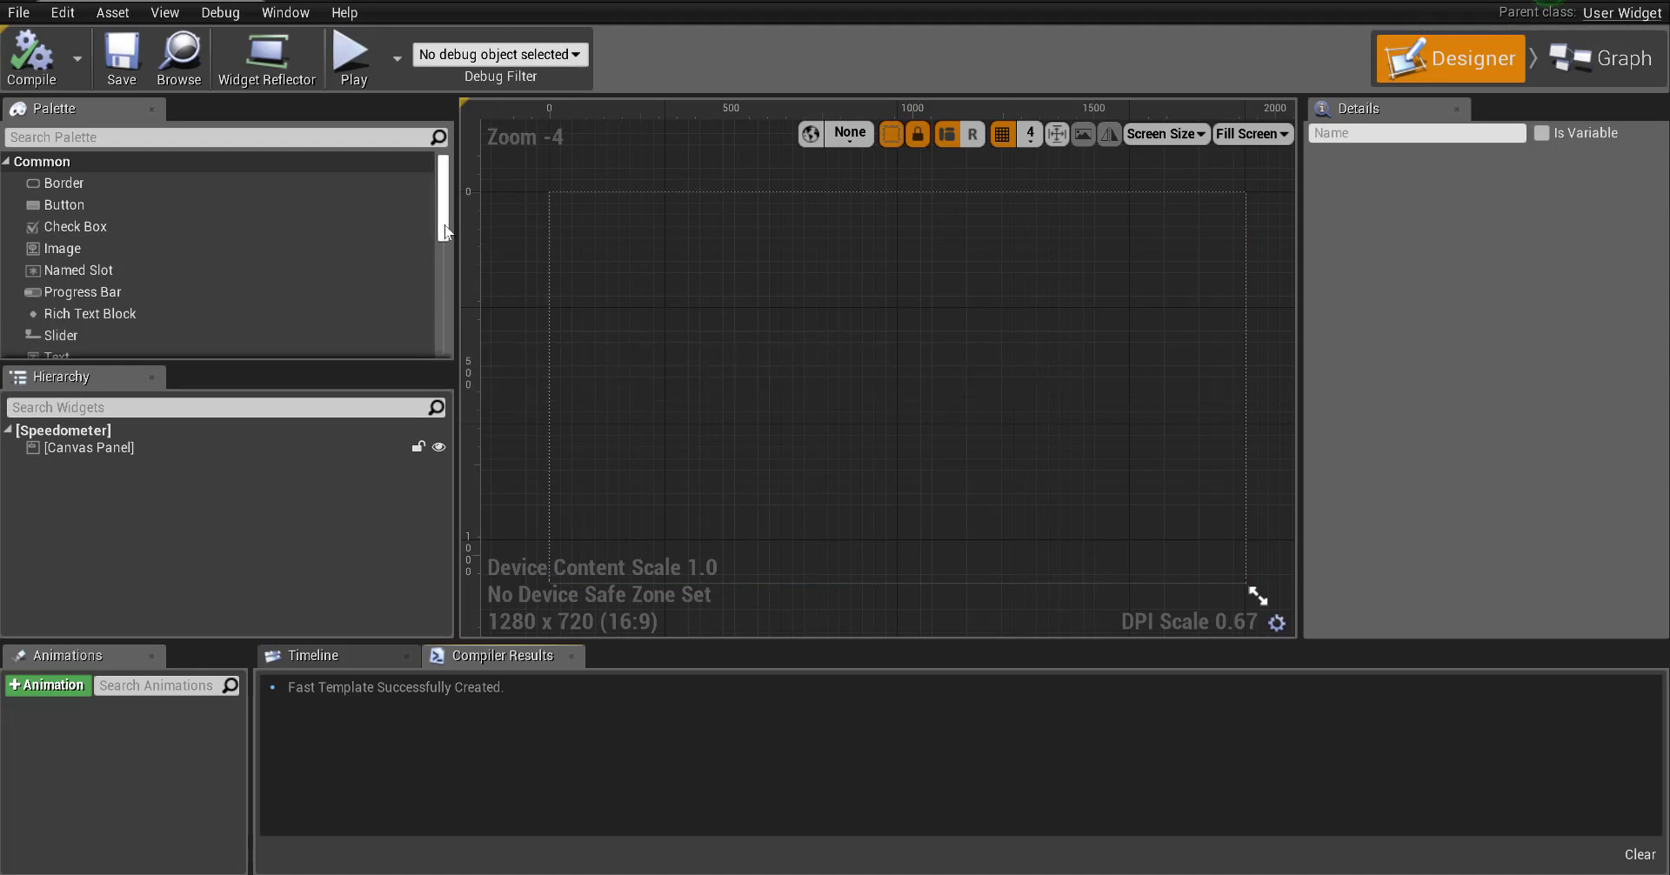
{"action": "scroll", "coordinate": [447, 238], "scroll_direction": "down", "scroll_amount": 3}
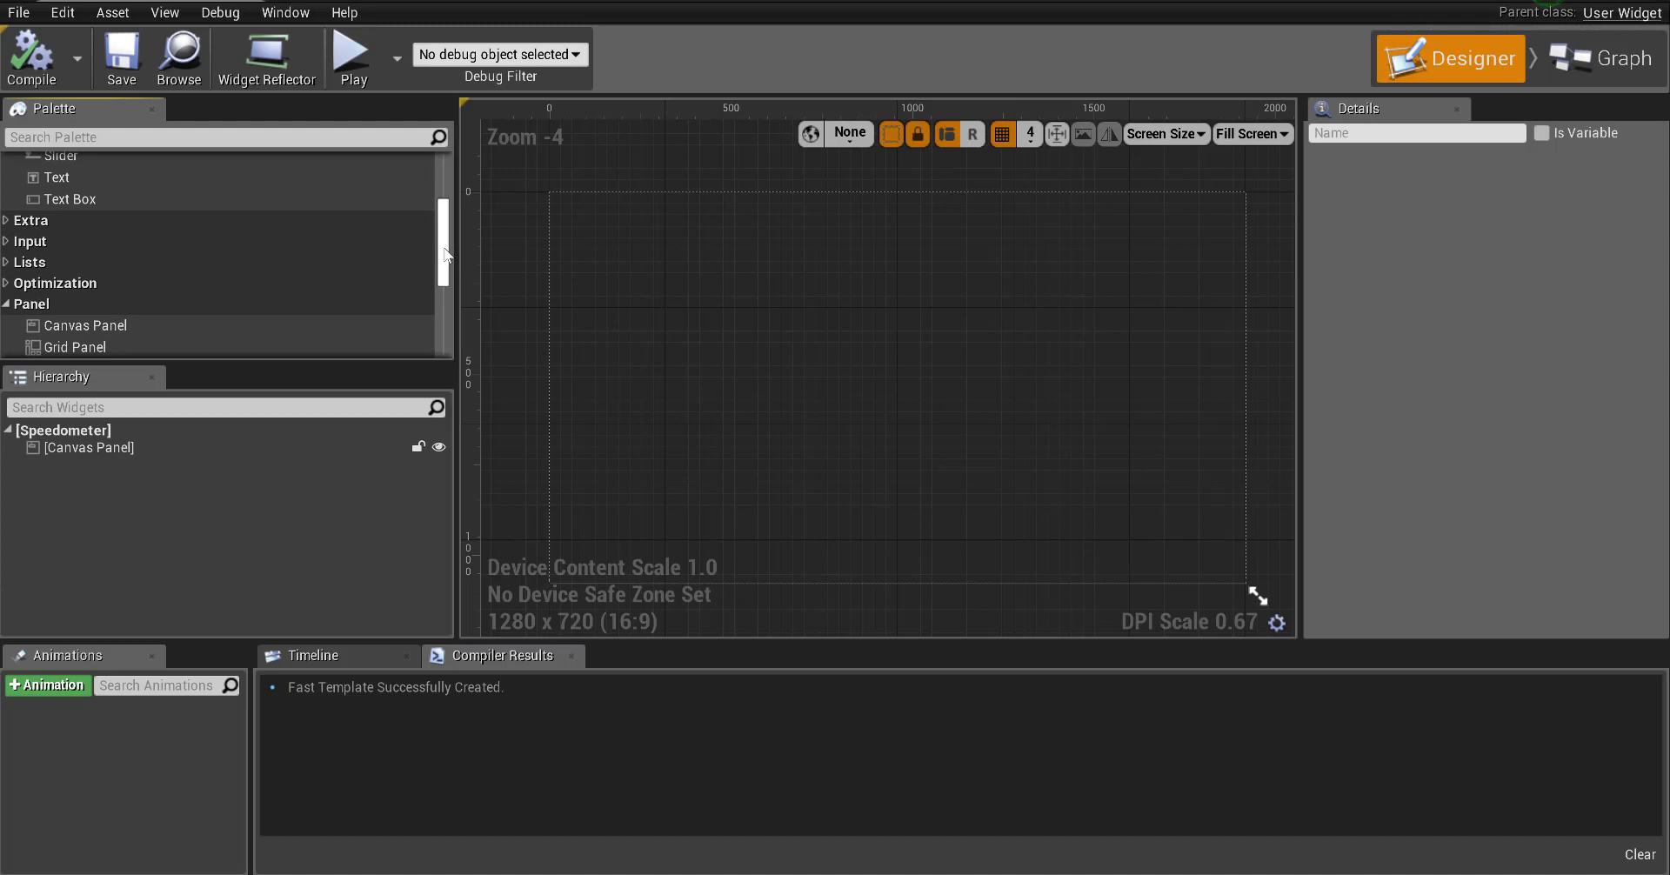
{"action": "left_click_drag", "start_coordinate": [446, 254], "coordinate": [464, 290]}
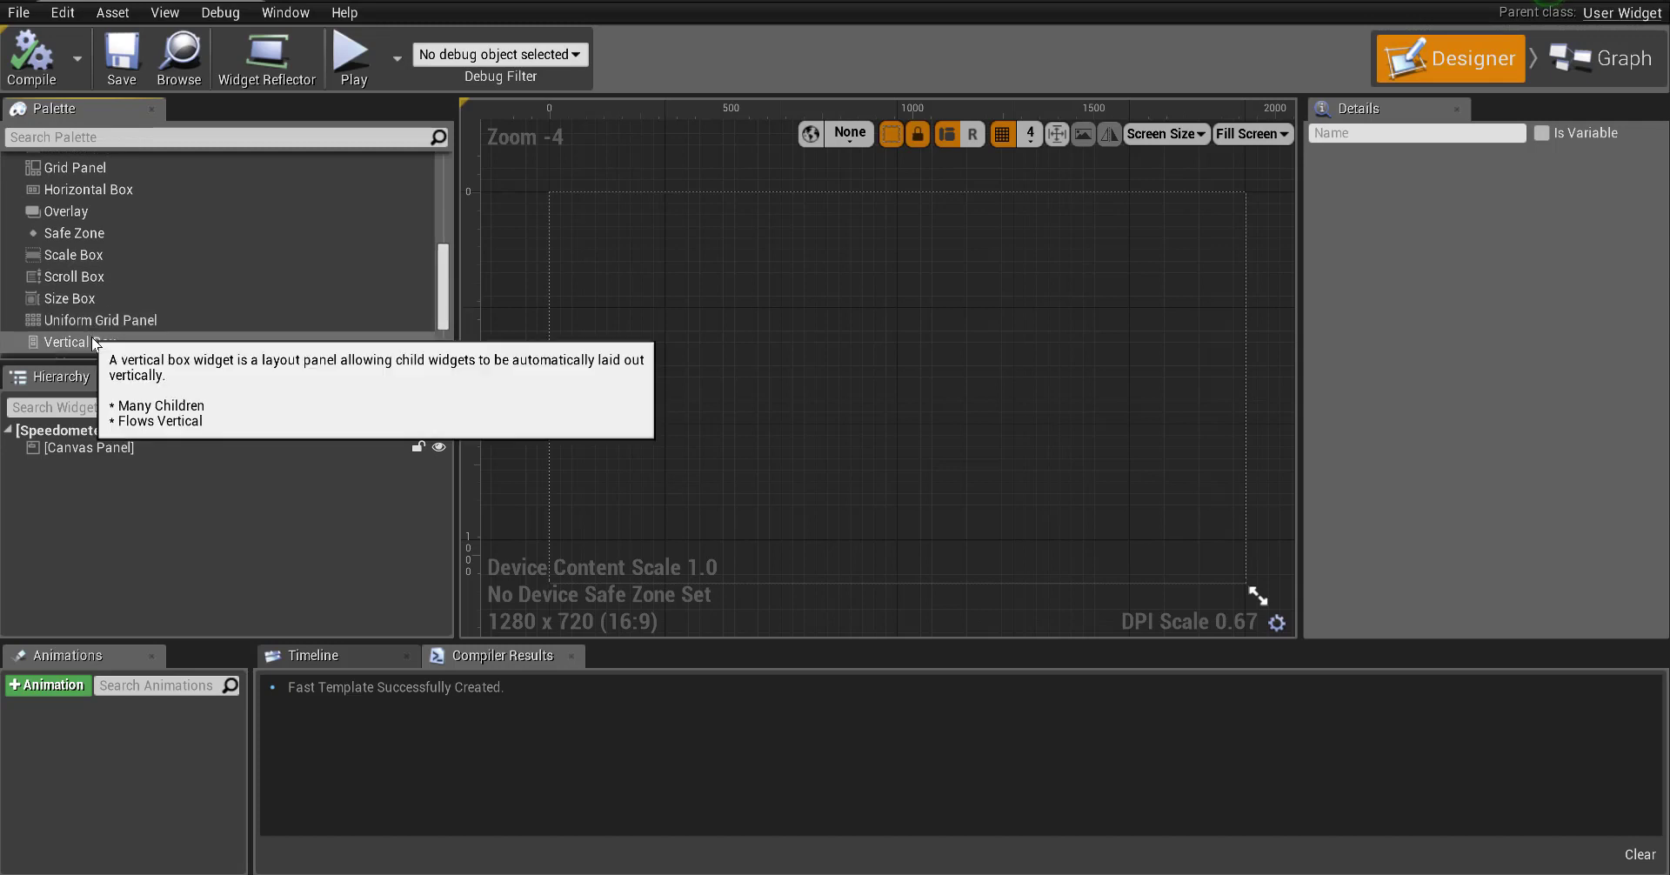
{"action": "left_click_drag", "start_coordinate": [93, 341], "coordinate": [106, 450]}
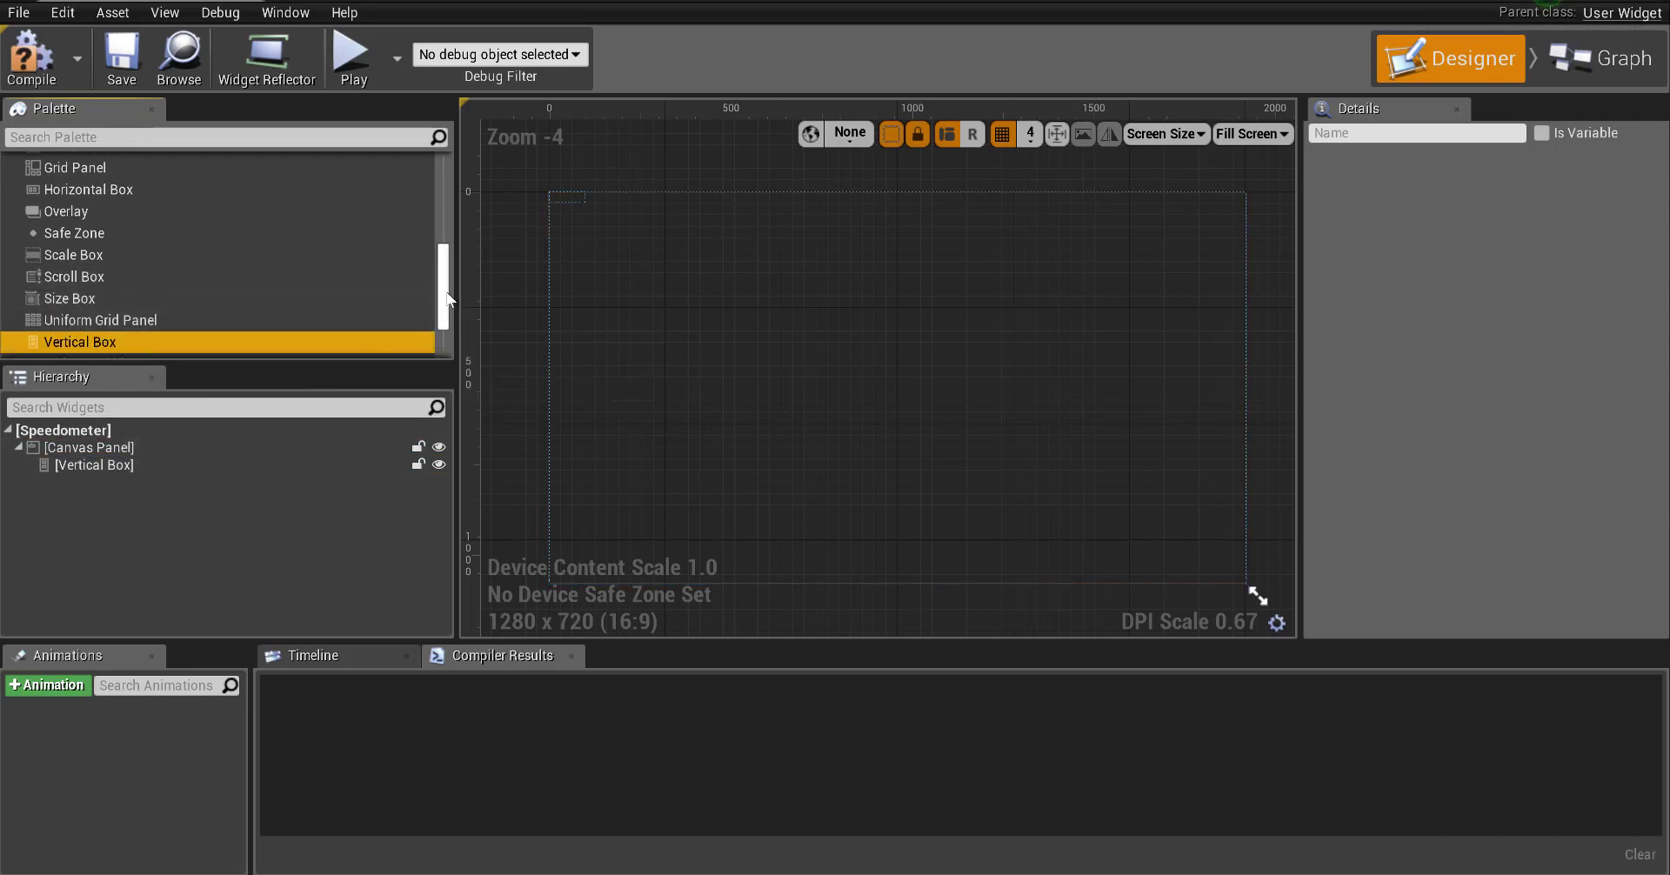
{"action": "left_click_drag", "start_coordinate": [87, 299], "coordinate": [96, 466]}
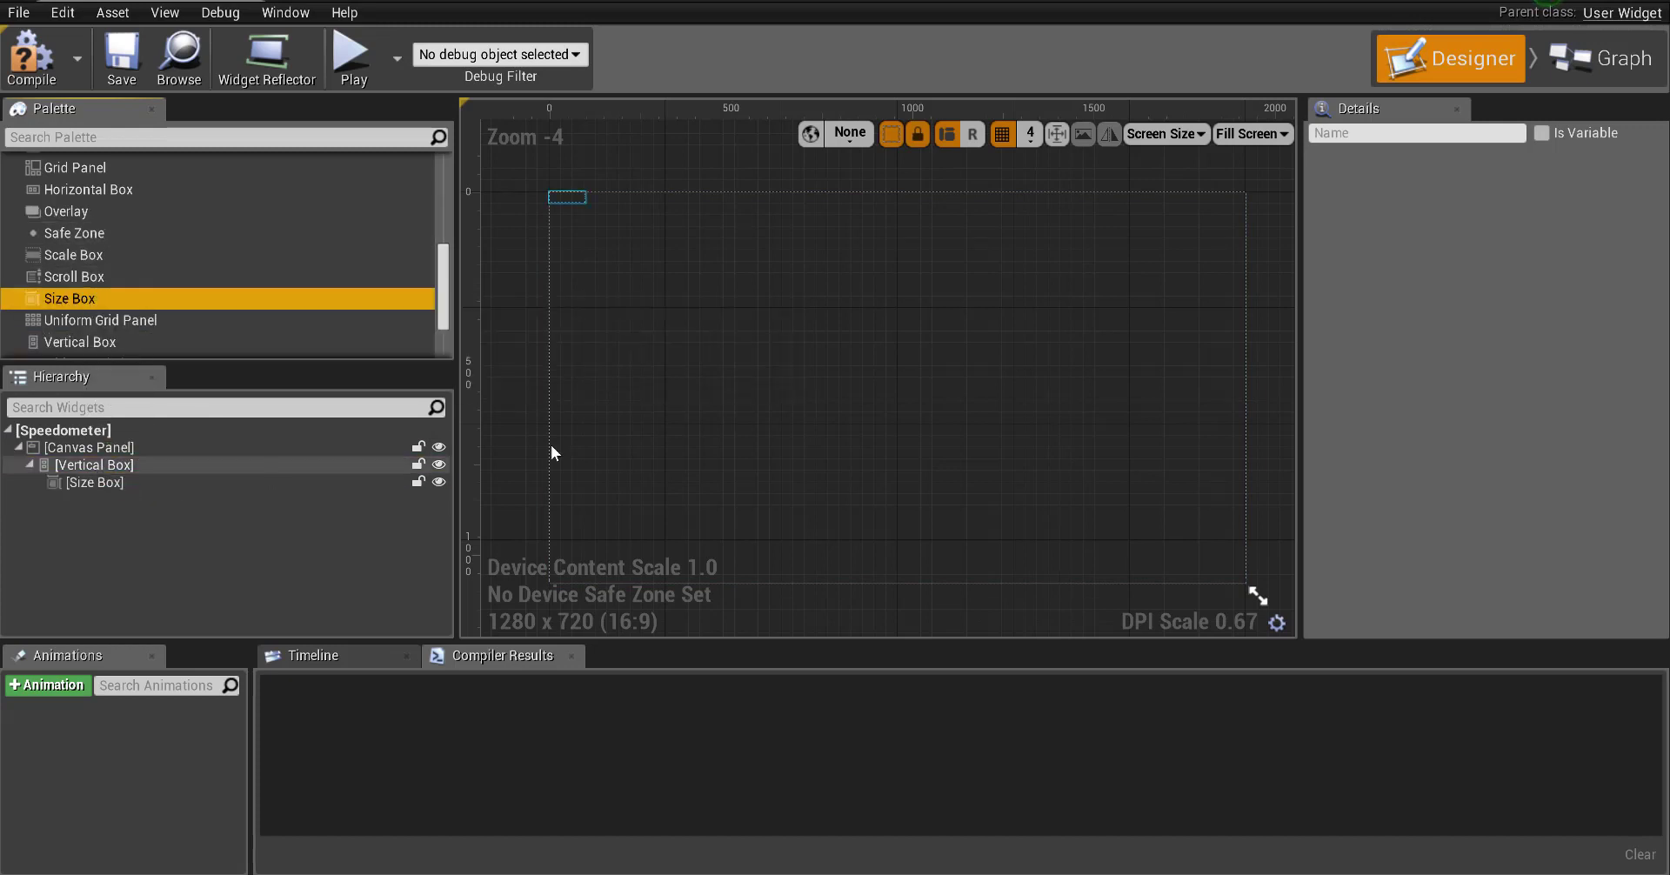
Step: Move the Vertical Box to about X 1500, Y 800 on the canvas
{"action": "left_click_drag", "start_coordinate": [561, 198], "coordinate": [1107, 489]}
{"action": "scroll", "coordinate": [1090, 527], "scroll_direction": "up", "scroll_amount": 2}
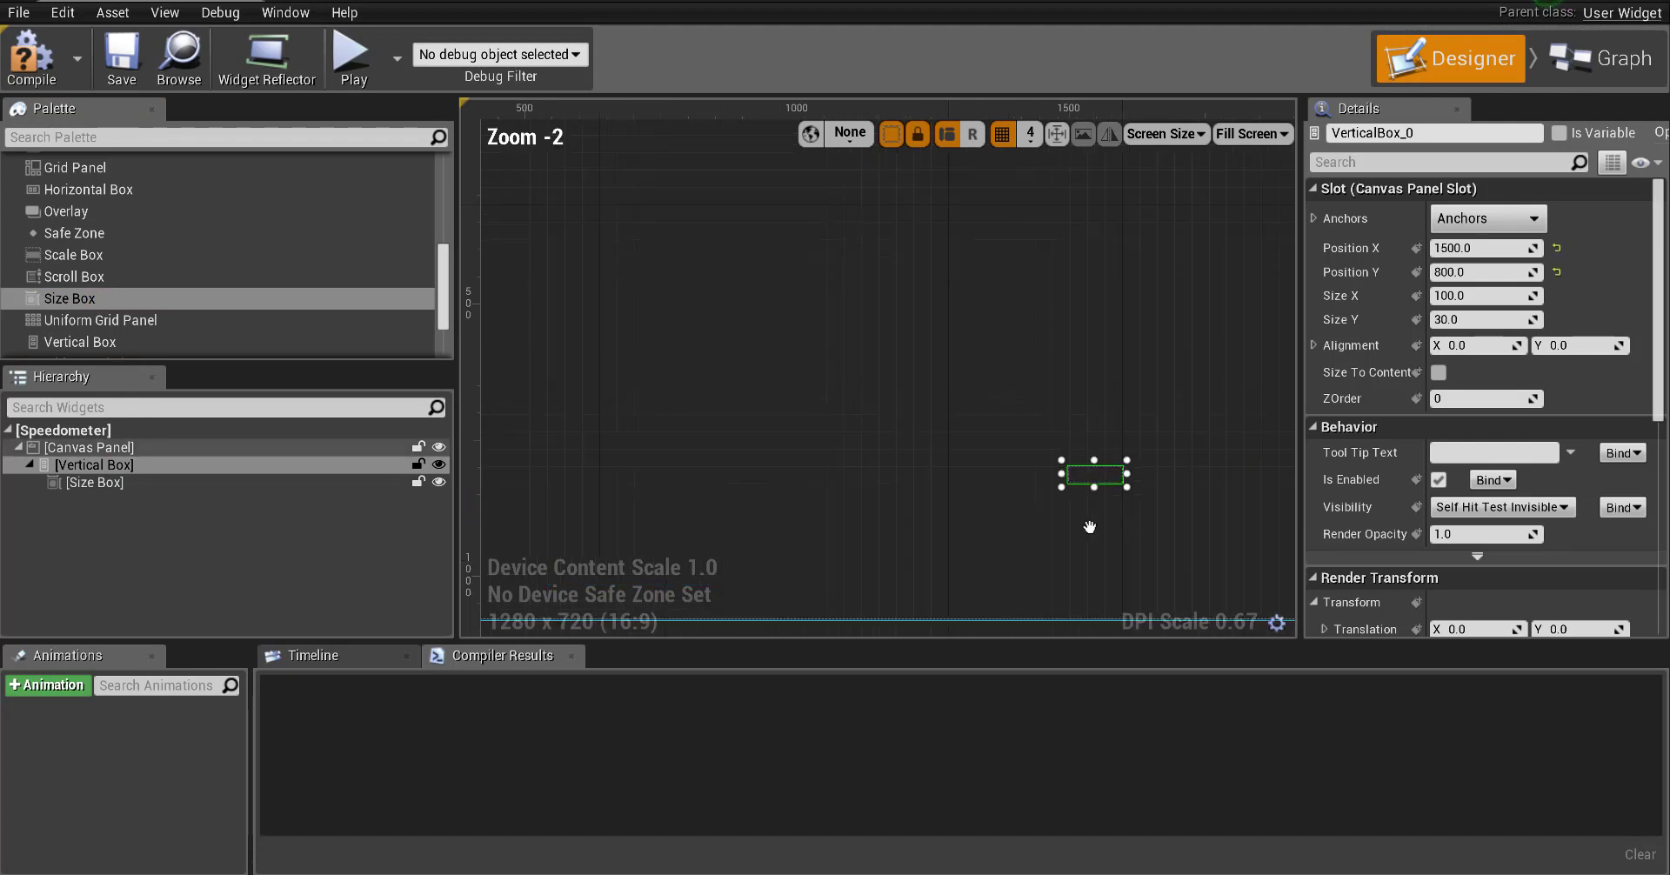
{"action": "right_click_drag", "start_coordinate": [1089, 527], "coordinate": [823, 425]}
{"action": "scroll", "coordinate": [864, 432], "scroll_direction": "up", "scroll_amount": 4}
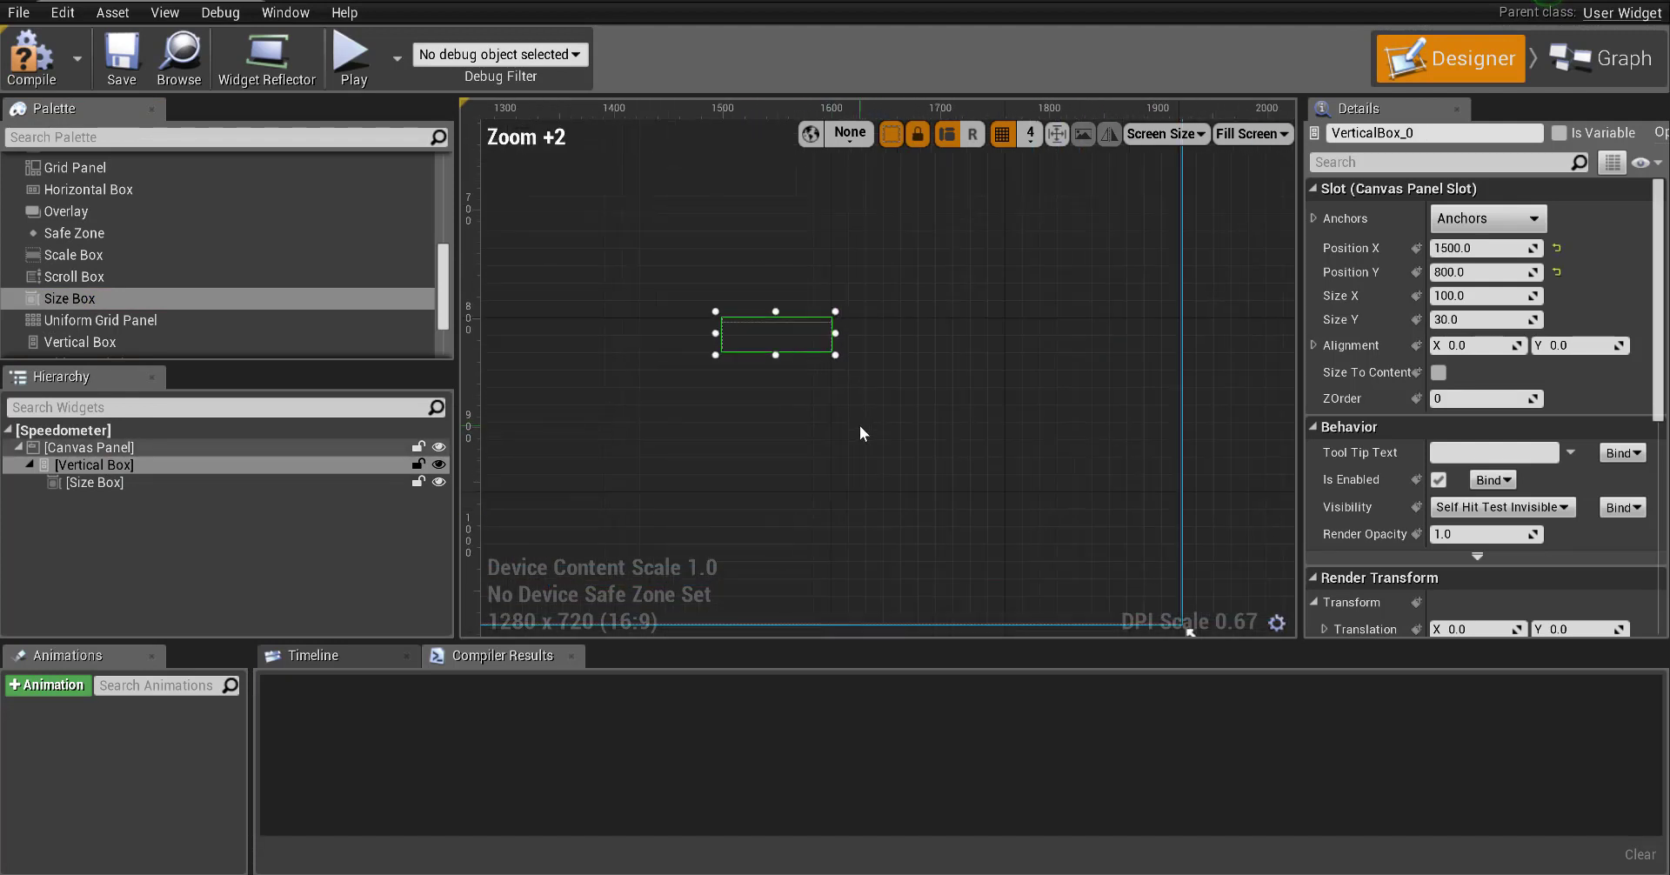
Step: Enable the Size Box's width and height overrides and set both to 500
{"action": "left_click", "coordinate": [80, 481]}
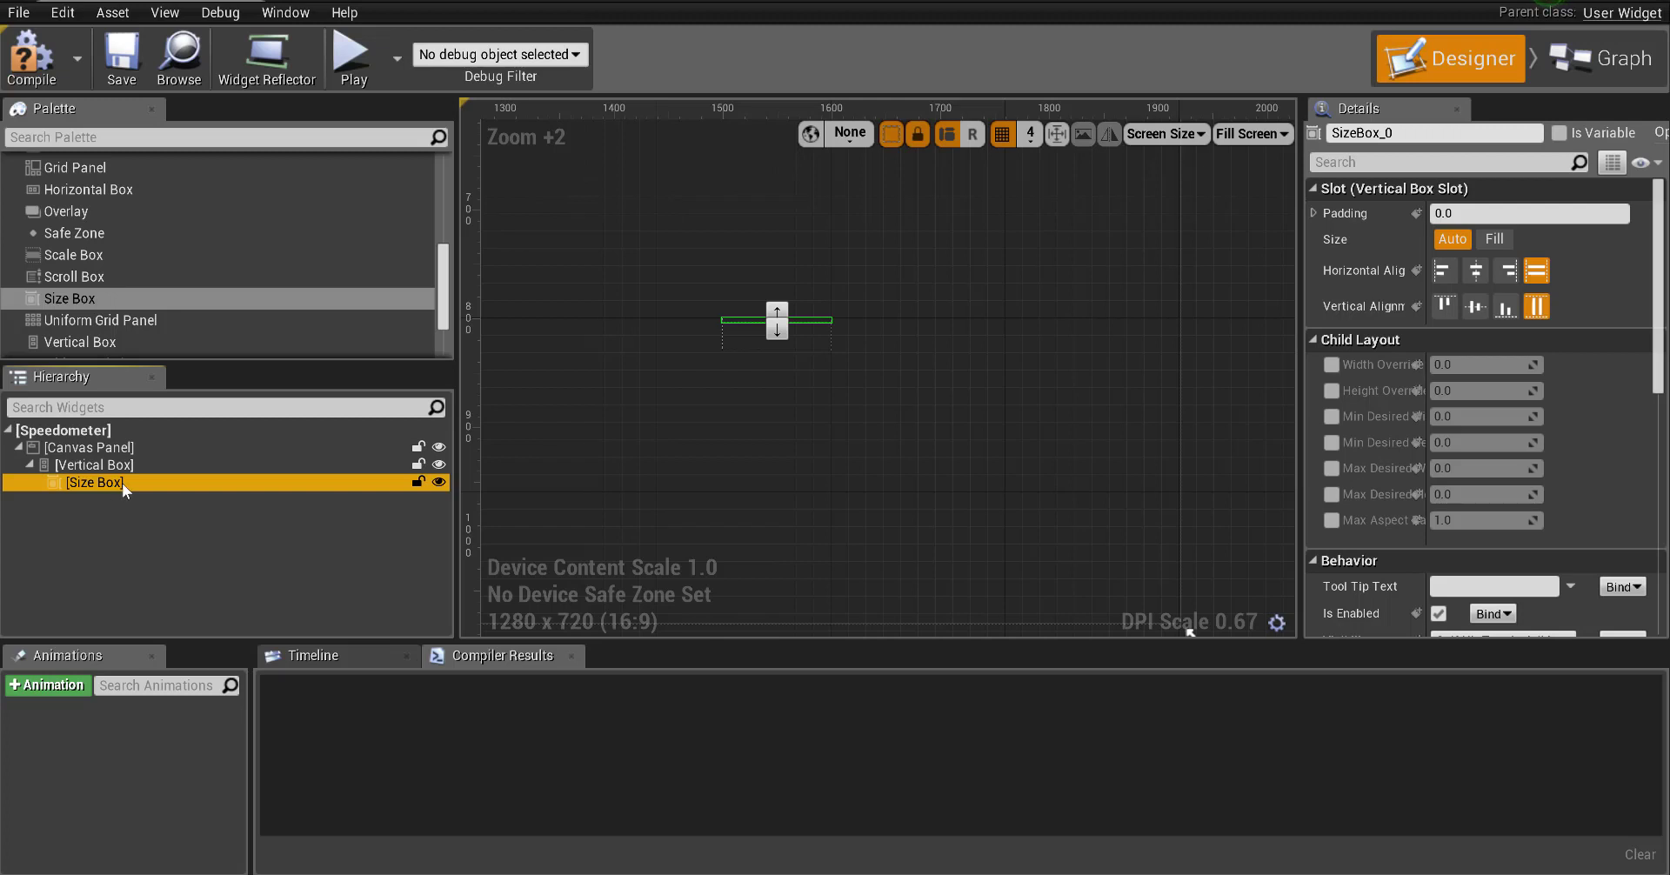
{"action": "left_click", "coordinate": [1331, 364]}
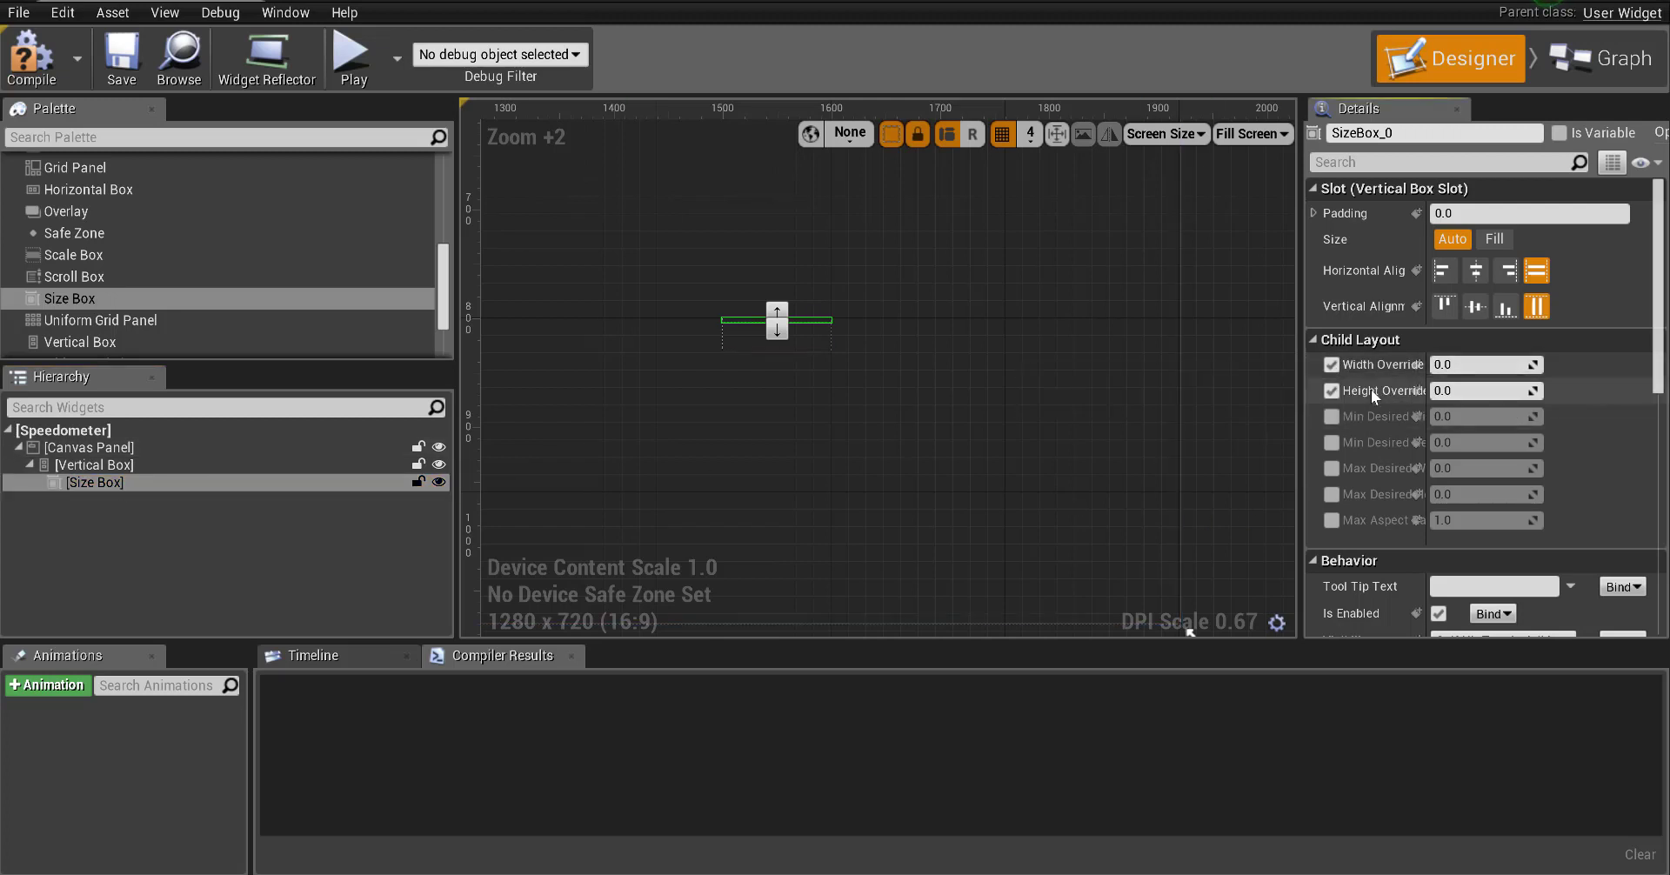
{"action": "left_click", "coordinate": [1332, 390]}
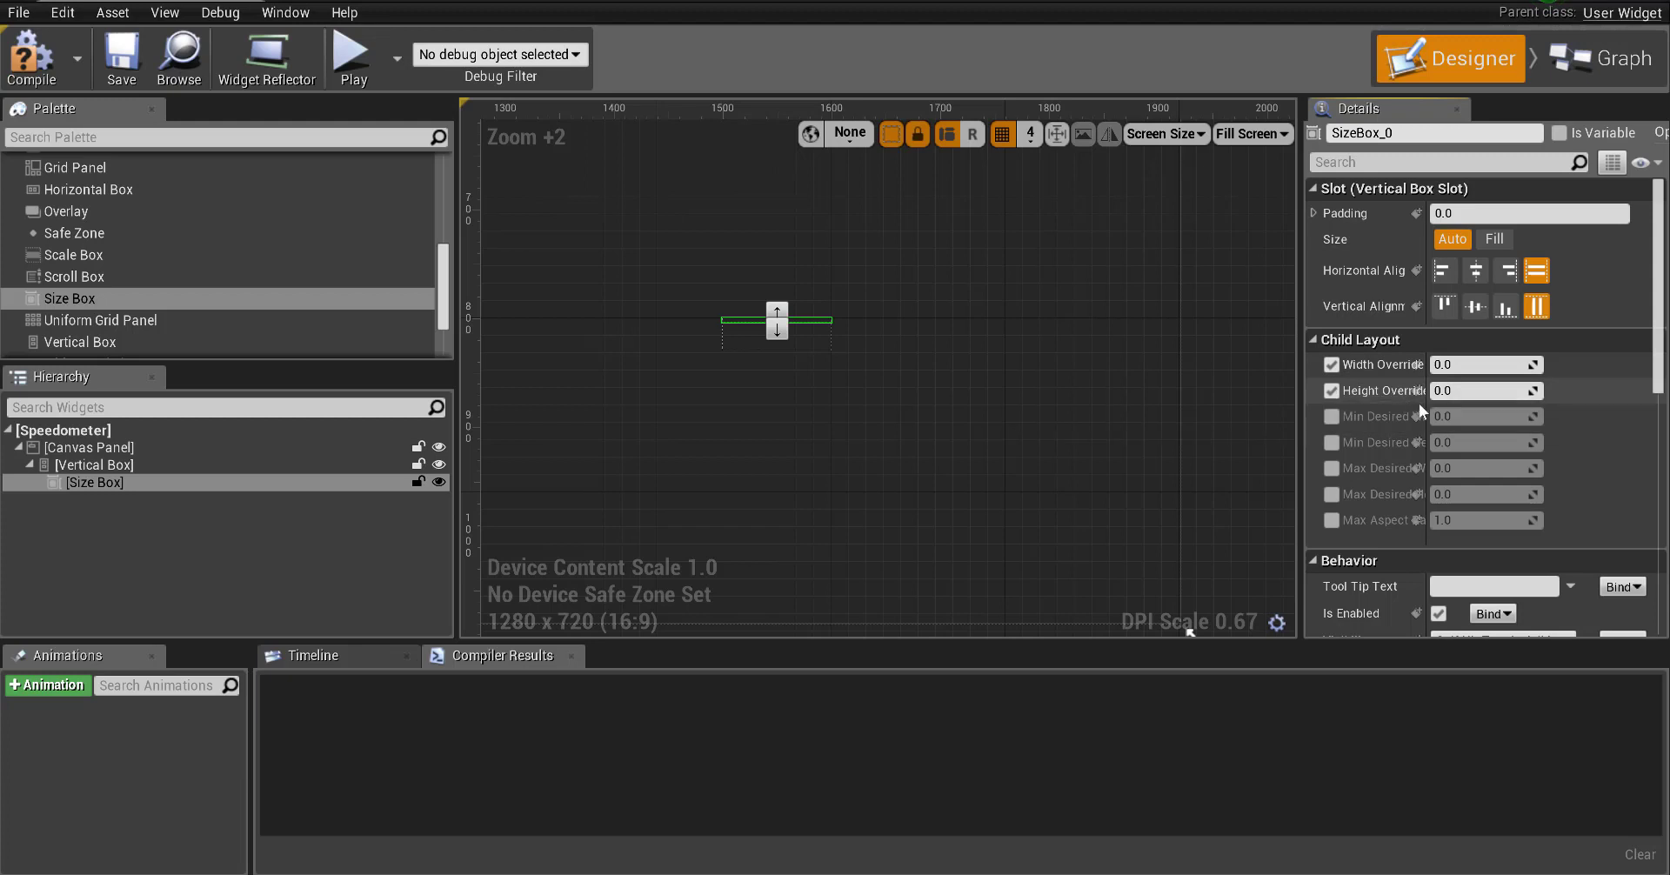
{"action": "type", "text": "500"}
{"action": "key", "text": "Return"}
{"action": "left_click", "coordinate": [1463, 390]}
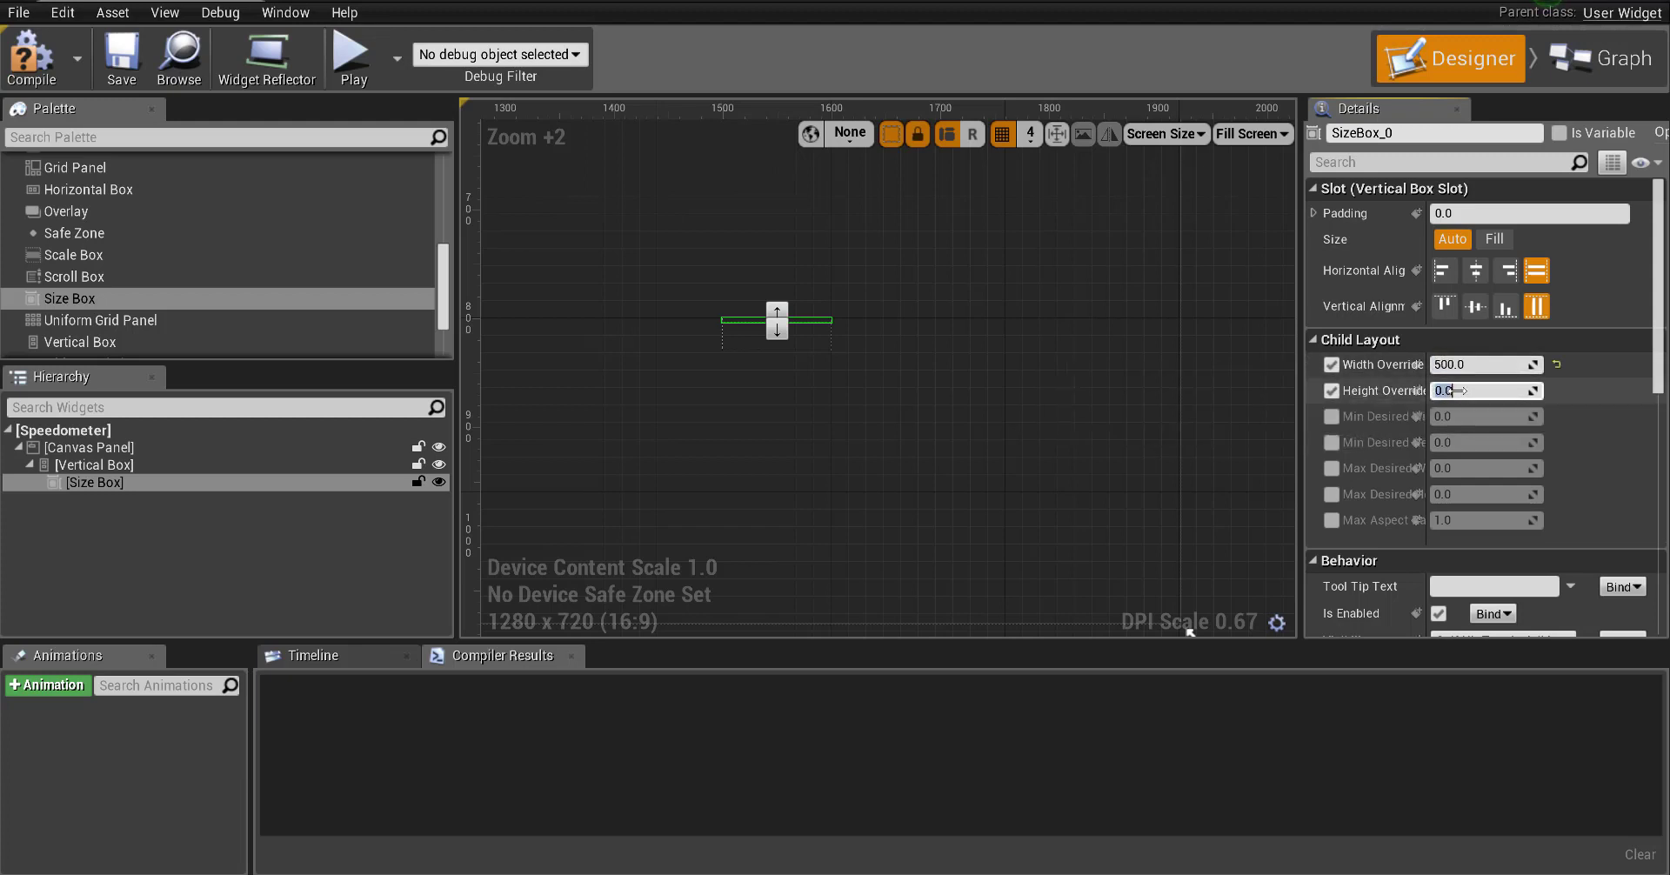
{"action": "type", "text": "500"}
{"action": "key", "text": "Return"}
Step: Turn on Size To Content for the outer Vertical Box and move it to about X 1424, Y 584
{"action": "scroll", "coordinate": [796, 435], "scroll_direction": "down", "scroll_amount": 2}
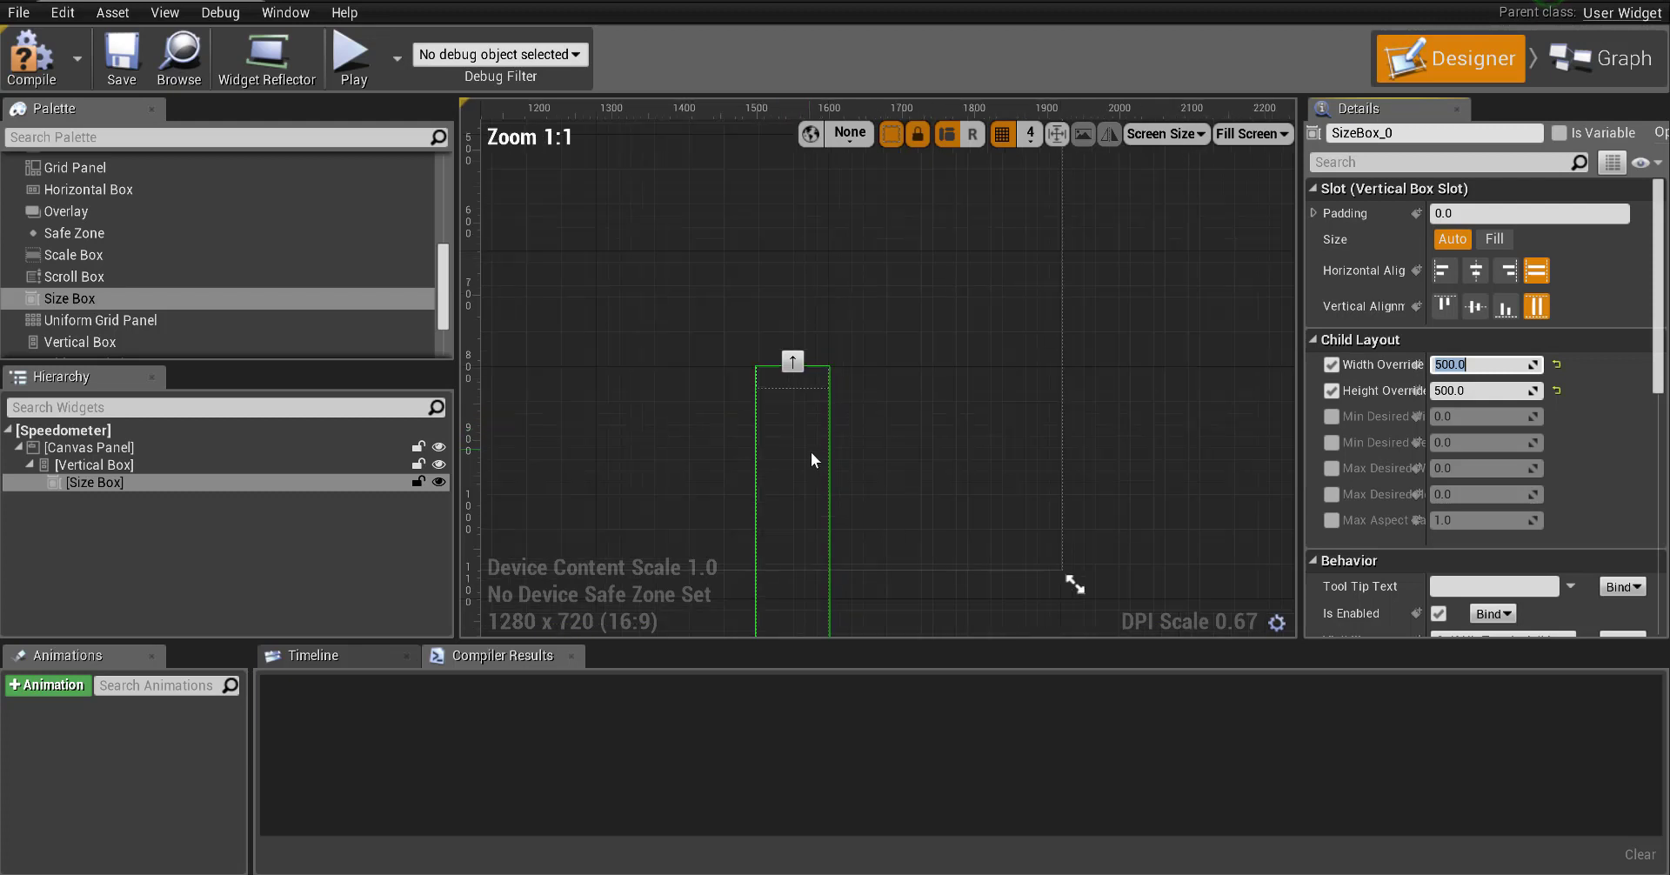
{"action": "scroll", "coordinate": [822, 489], "scroll_direction": "down", "scroll_amount": 2}
{"action": "right_click_drag", "start_coordinate": [822, 489], "coordinate": [862, 346]}
{"action": "scroll", "coordinate": [865, 403], "scroll_direction": "up", "scroll_amount": 1}
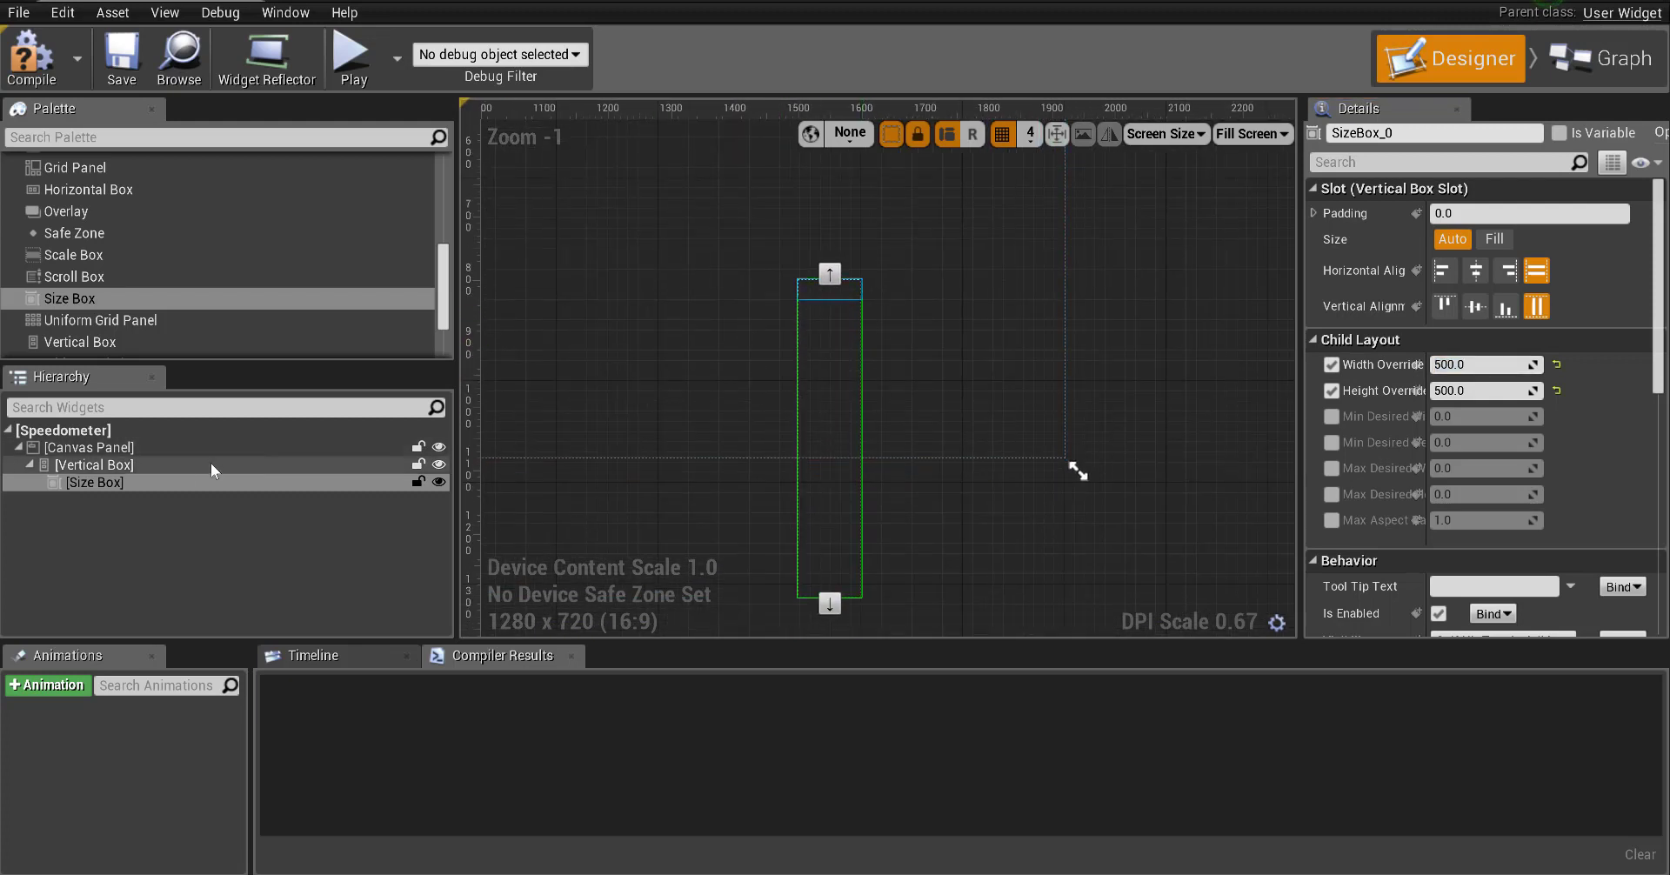
{"action": "left_click", "coordinate": [127, 467]}
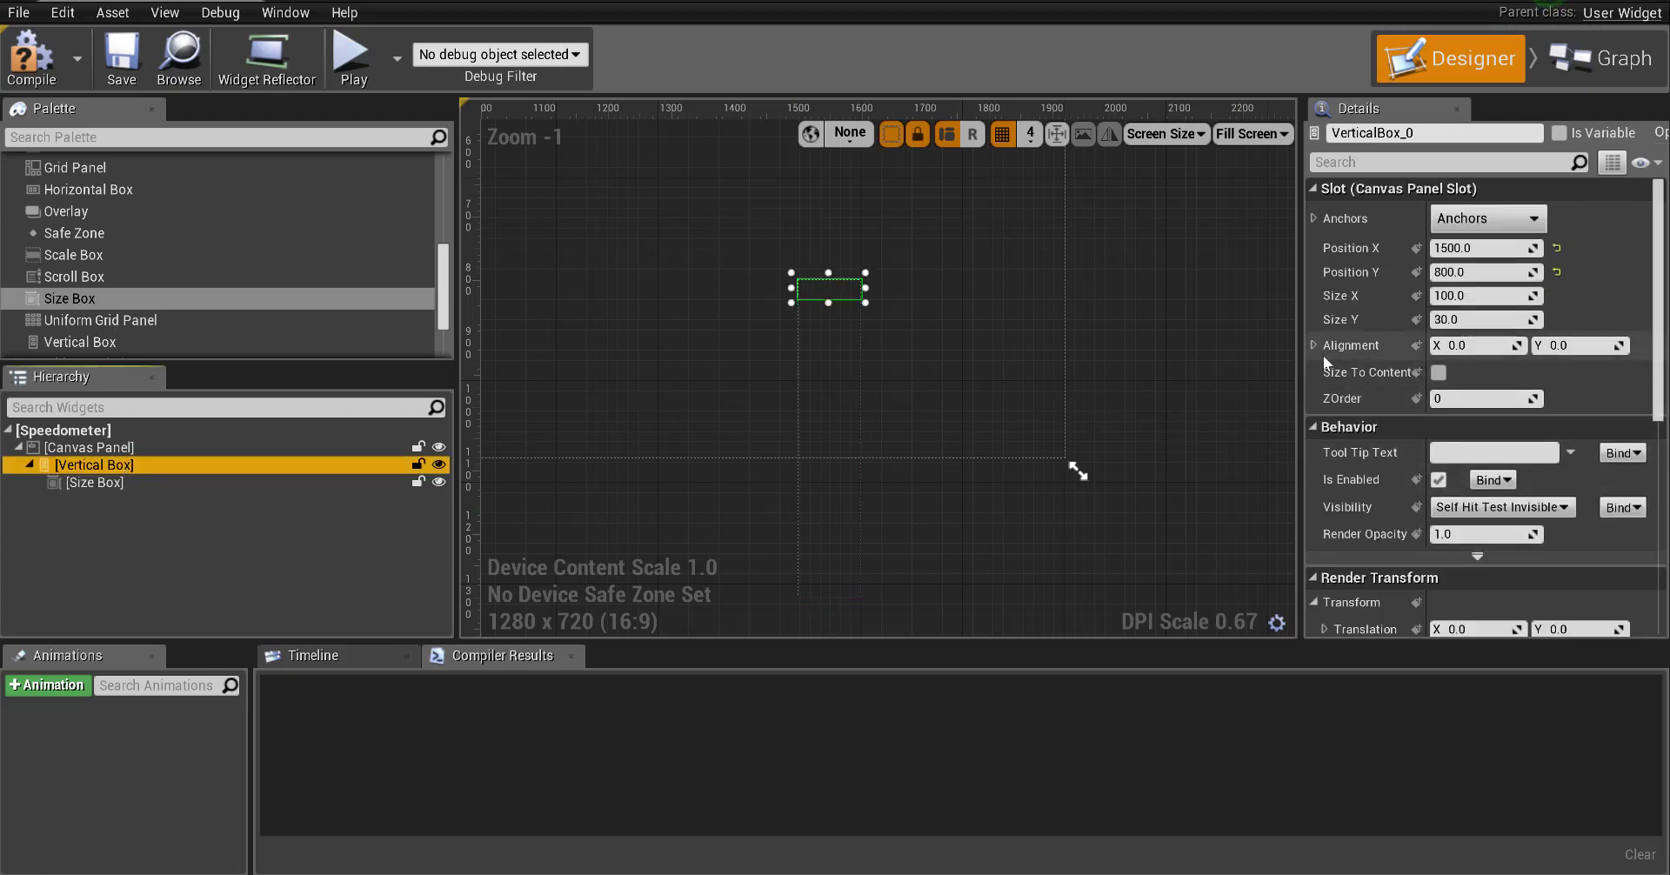
{"action": "left_click", "coordinate": [1438, 373]}
{"action": "left_click_drag", "start_coordinate": [980, 455], "coordinate": [938, 326]}
{"action": "right_click_drag", "start_coordinate": [875, 368], "coordinate": [890, 474]}
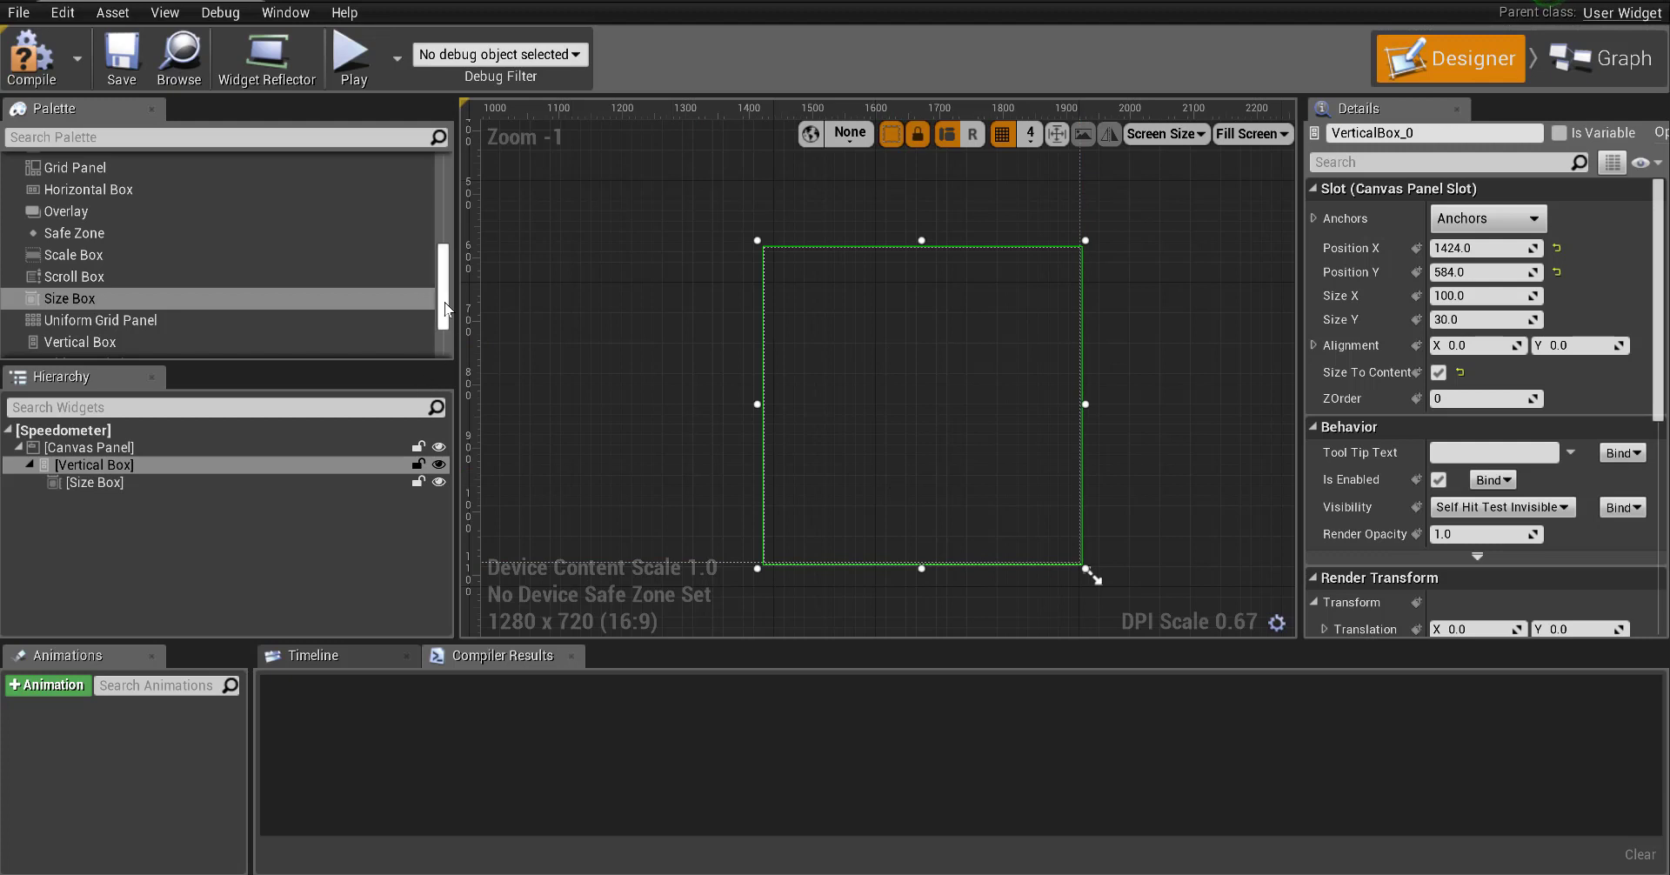
Step: Nest a second Vertical Box inside the Size Box and put a Canvas Panel in it
{"action": "left_click_drag", "start_coordinate": [80, 342], "coordinate": [105, 488]}
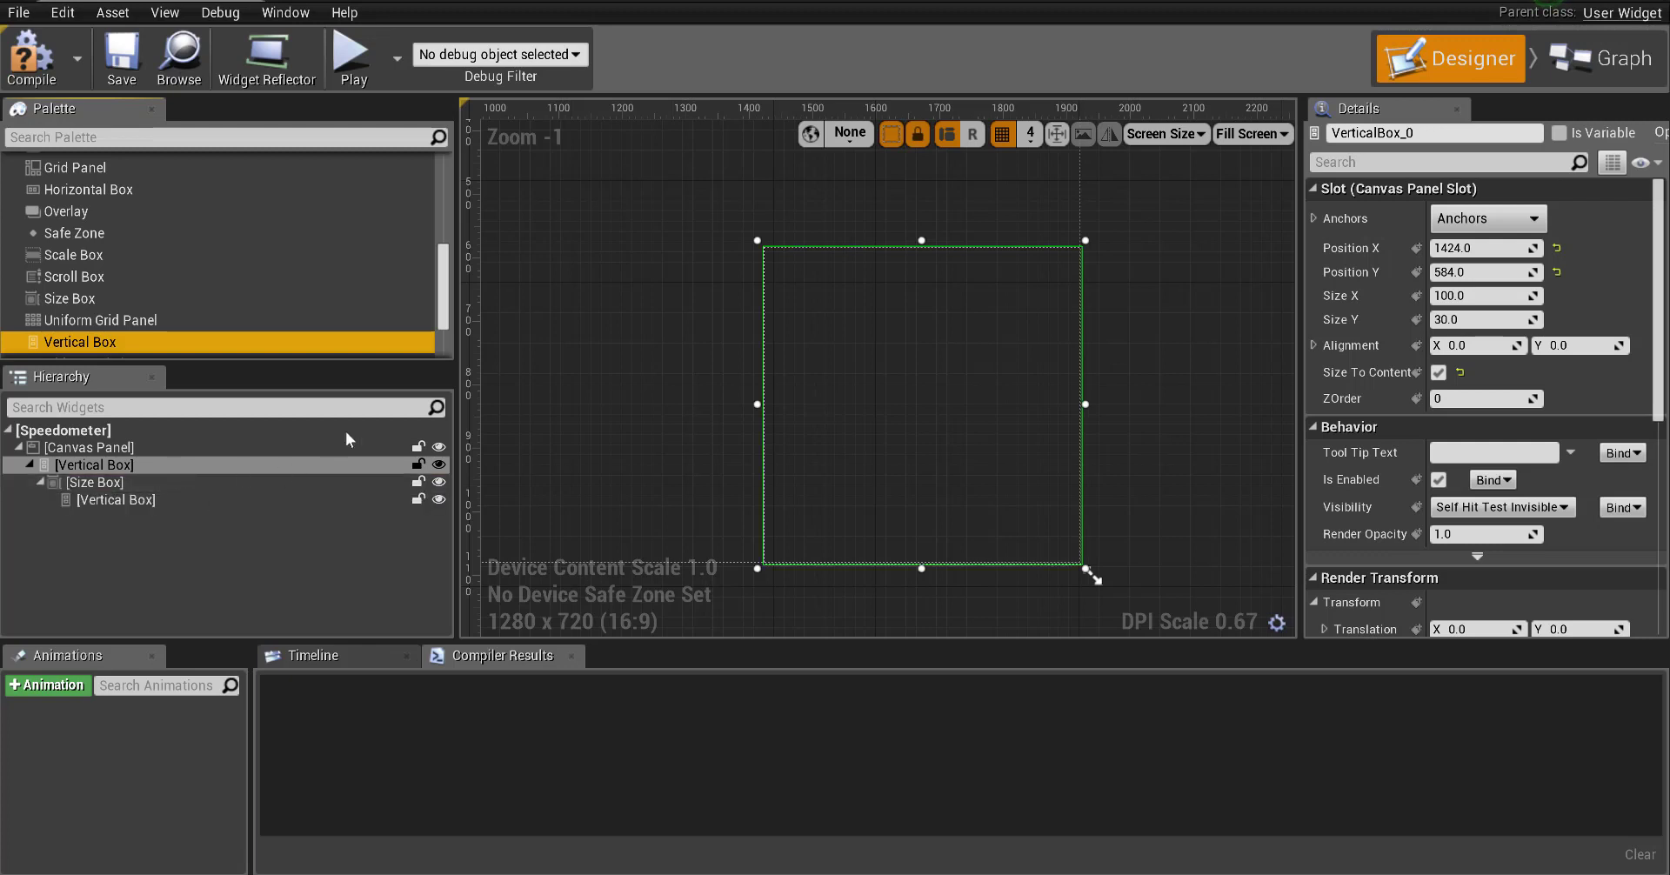
{"action": "scroll", "coordinate": [114, 263], "scroll_direction": "up", "scroll_amount": 3}
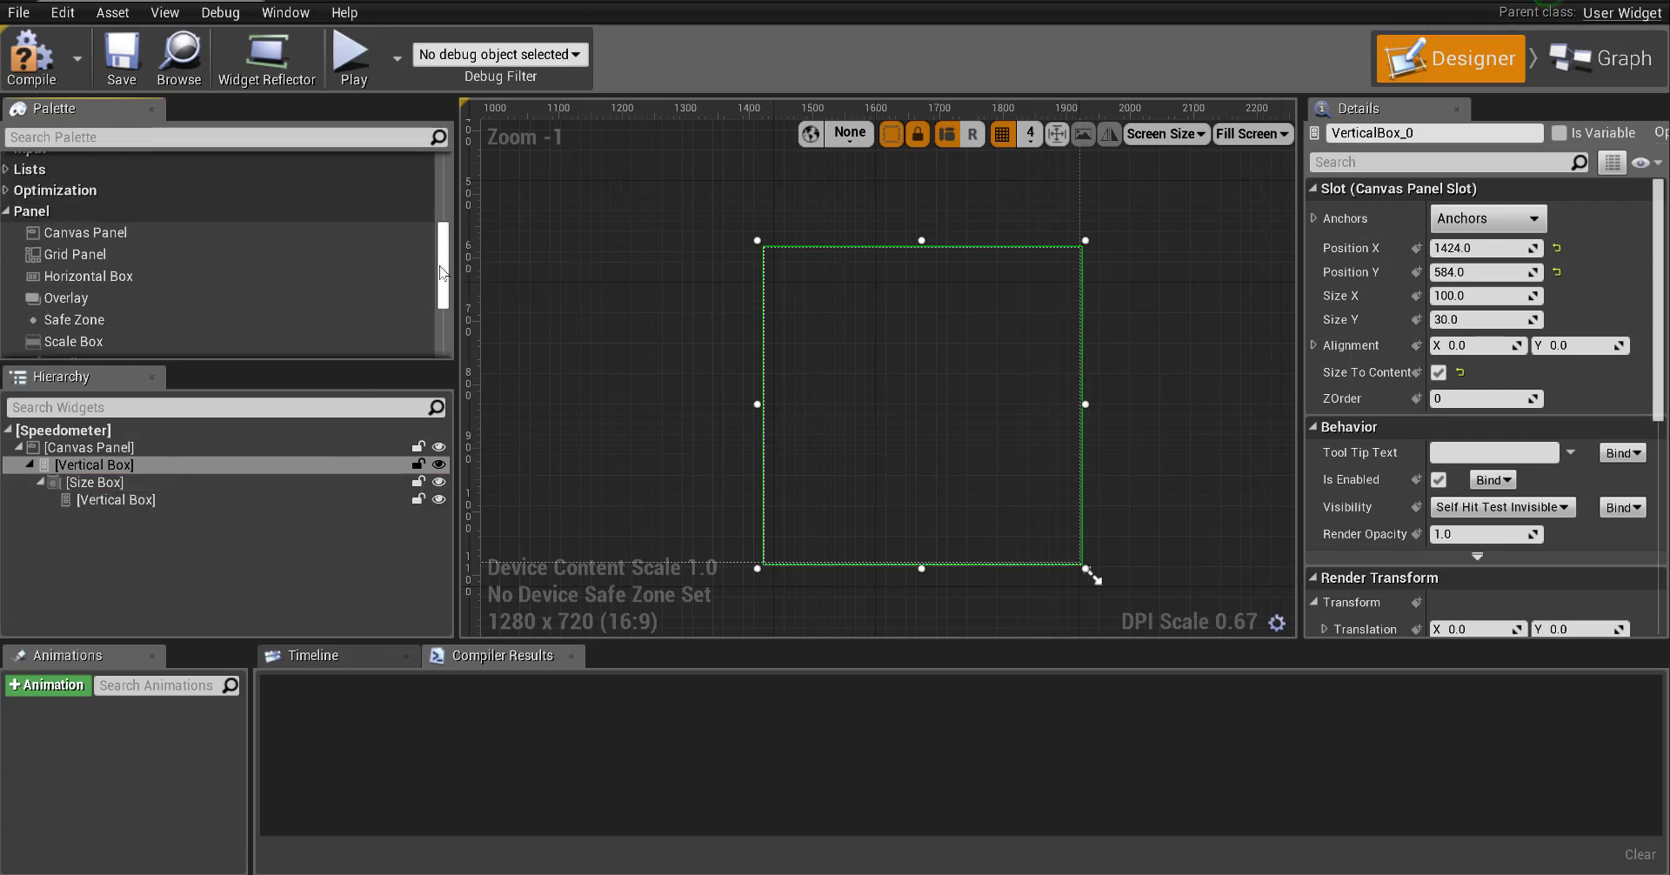
{"action": "left_click_drag", "start_coordinate": [87, 236], "coordinate": [130, 501]}
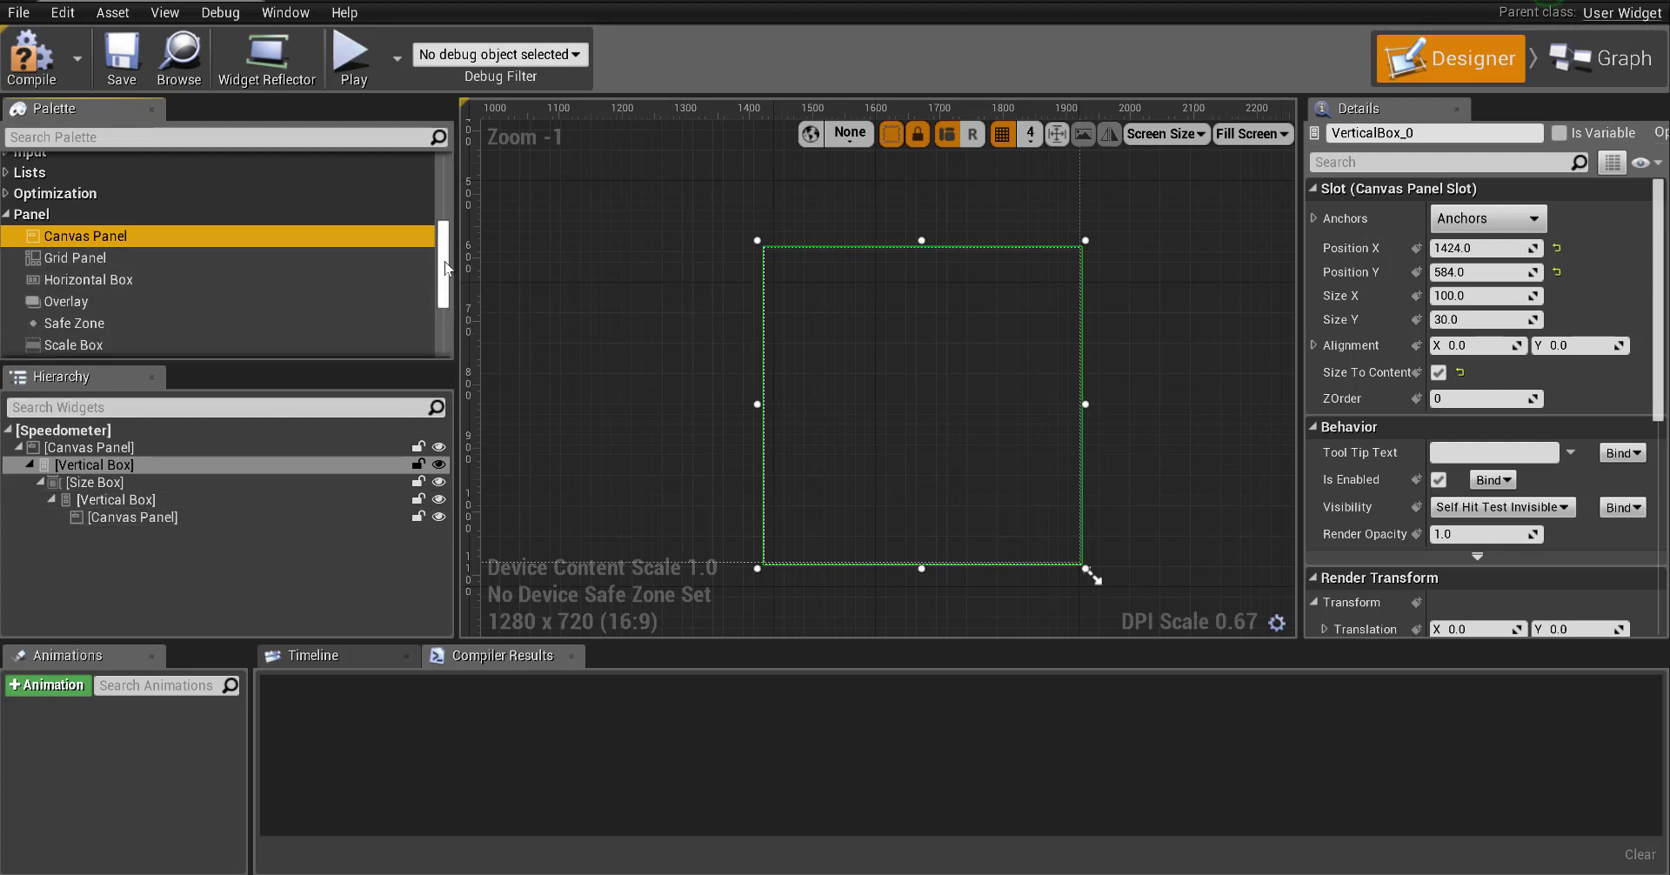
Step: Add a Border to the nested Canvas Panel and place a Size Box inside the Border
{"action": "scroll", "coordinate": [440, 239], "scroll_direction": "down", "scroll_amount": 2}
{"action": "scroll", "coordinate": [439, 230], "scroll_direction": "up", "scroll_amount": 5}
{"action": "scroll", "coordinate": [439, 231], "scroll_direction": "up", "scroll_amount": 3}
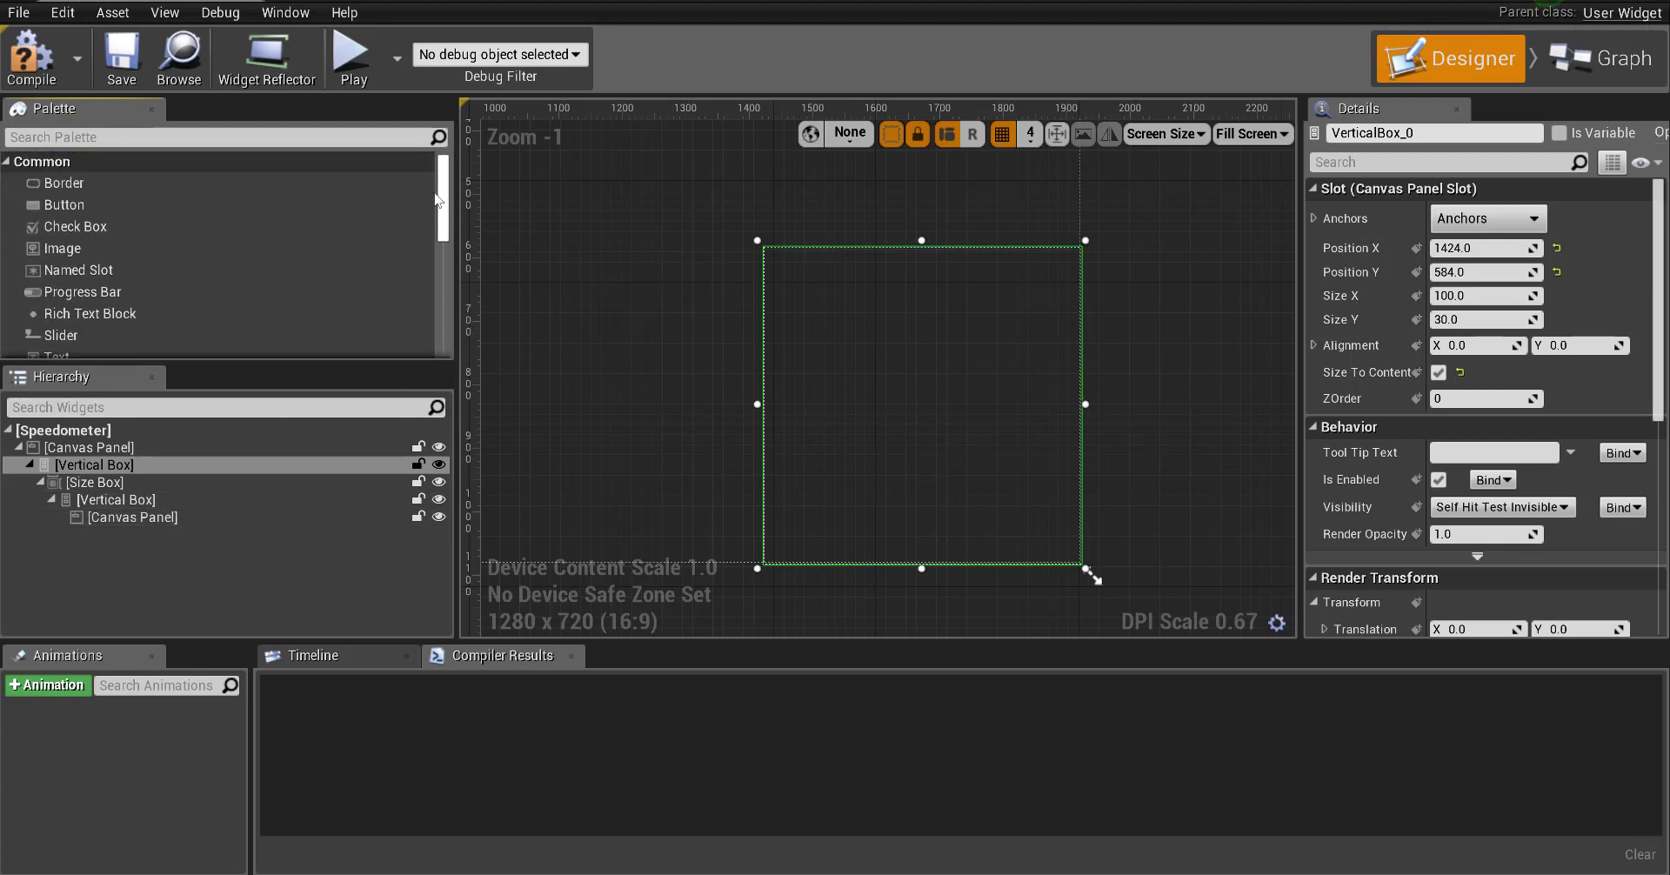
{"action": "left_click", "coordinate": [66, 185]}
{"action": "left_click_drag", "start_coordinate": [65, 193], "coordinate": [146, 520]}
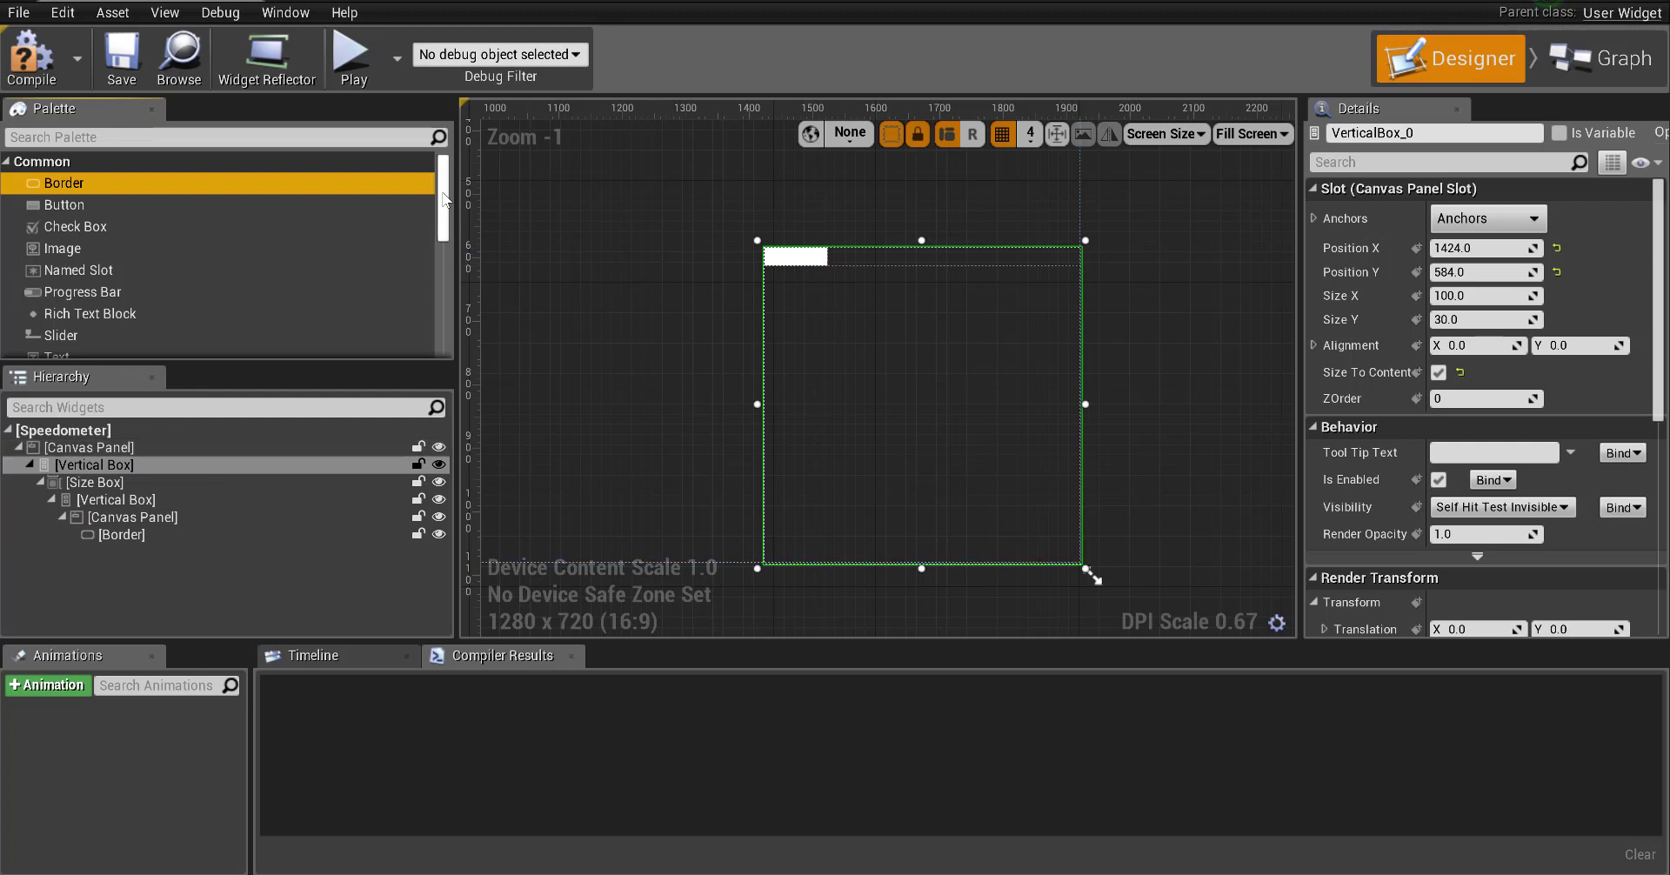
{"action": "scroll", "coordinate": [201, 322], "scroll_direction": "down", "scroll_amount": 5}
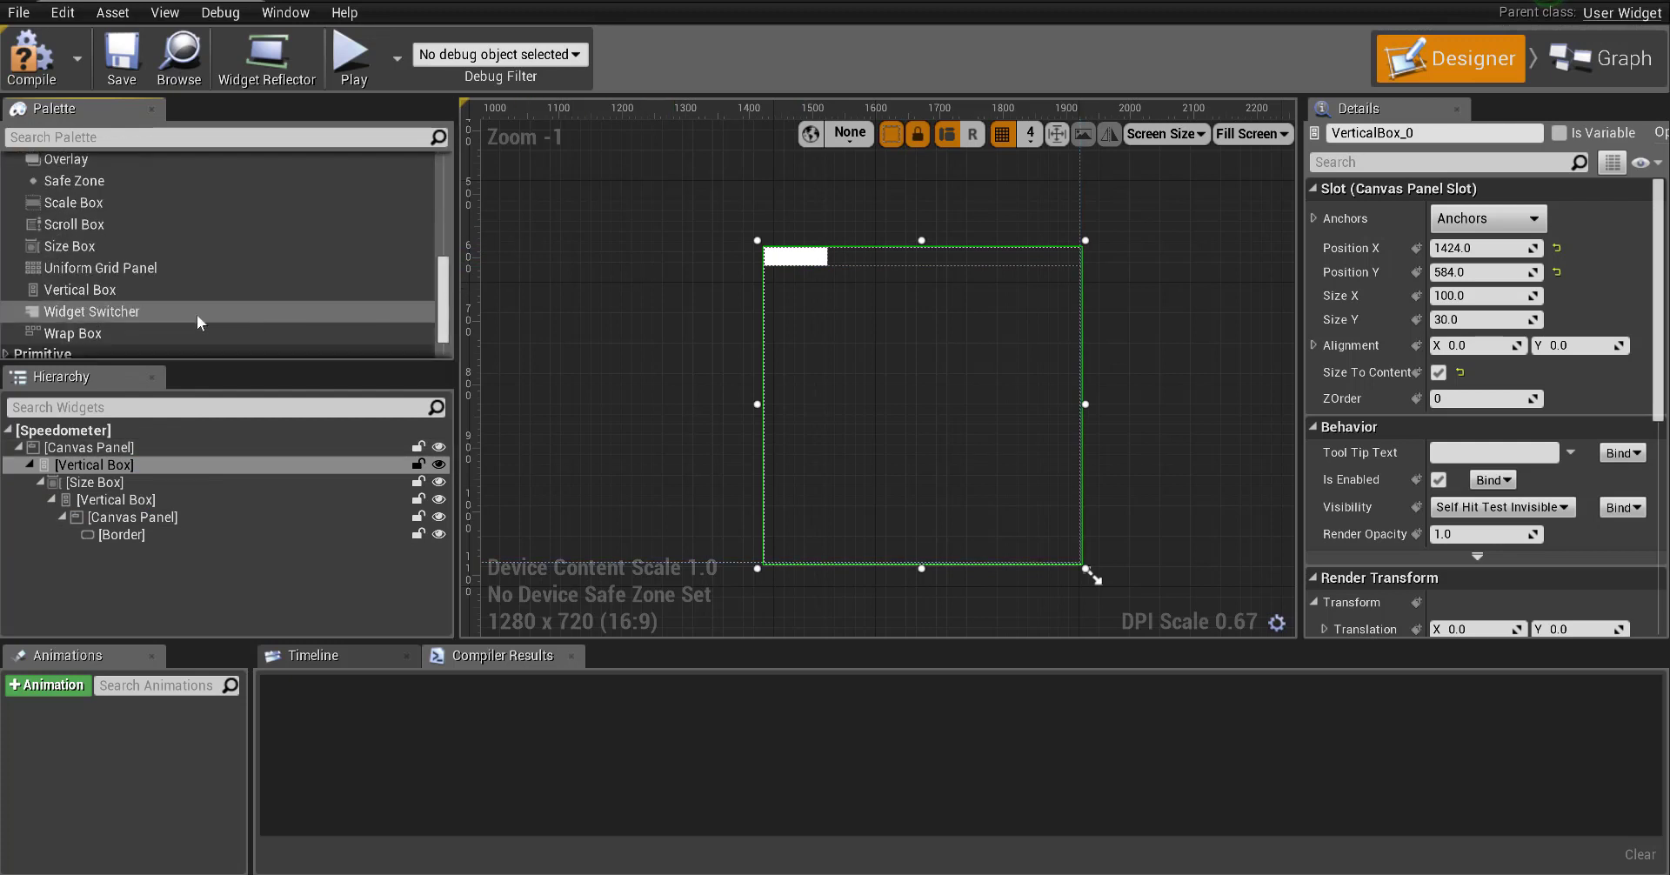
{"action": "left_click_drag", "start_coordinate": [198, 246], "coordinate": [139, 536]}
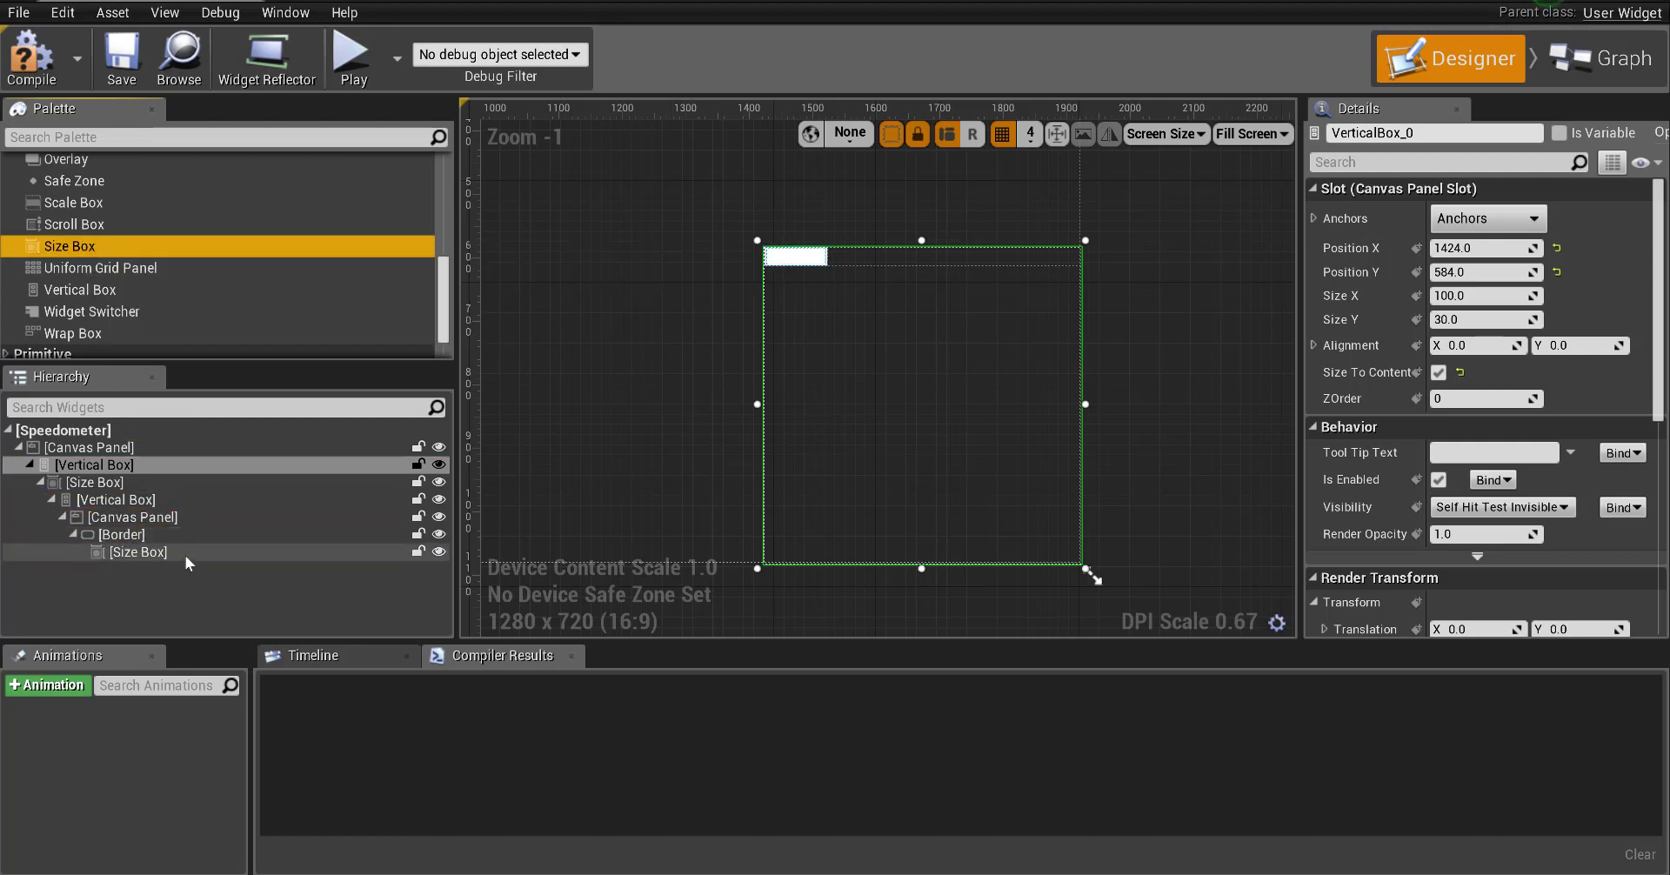
Step: Enable the overrides of the Size Box inside the Border, with width 25 and height 250
{"action": "left_click", "coordinate": [142, 553]}
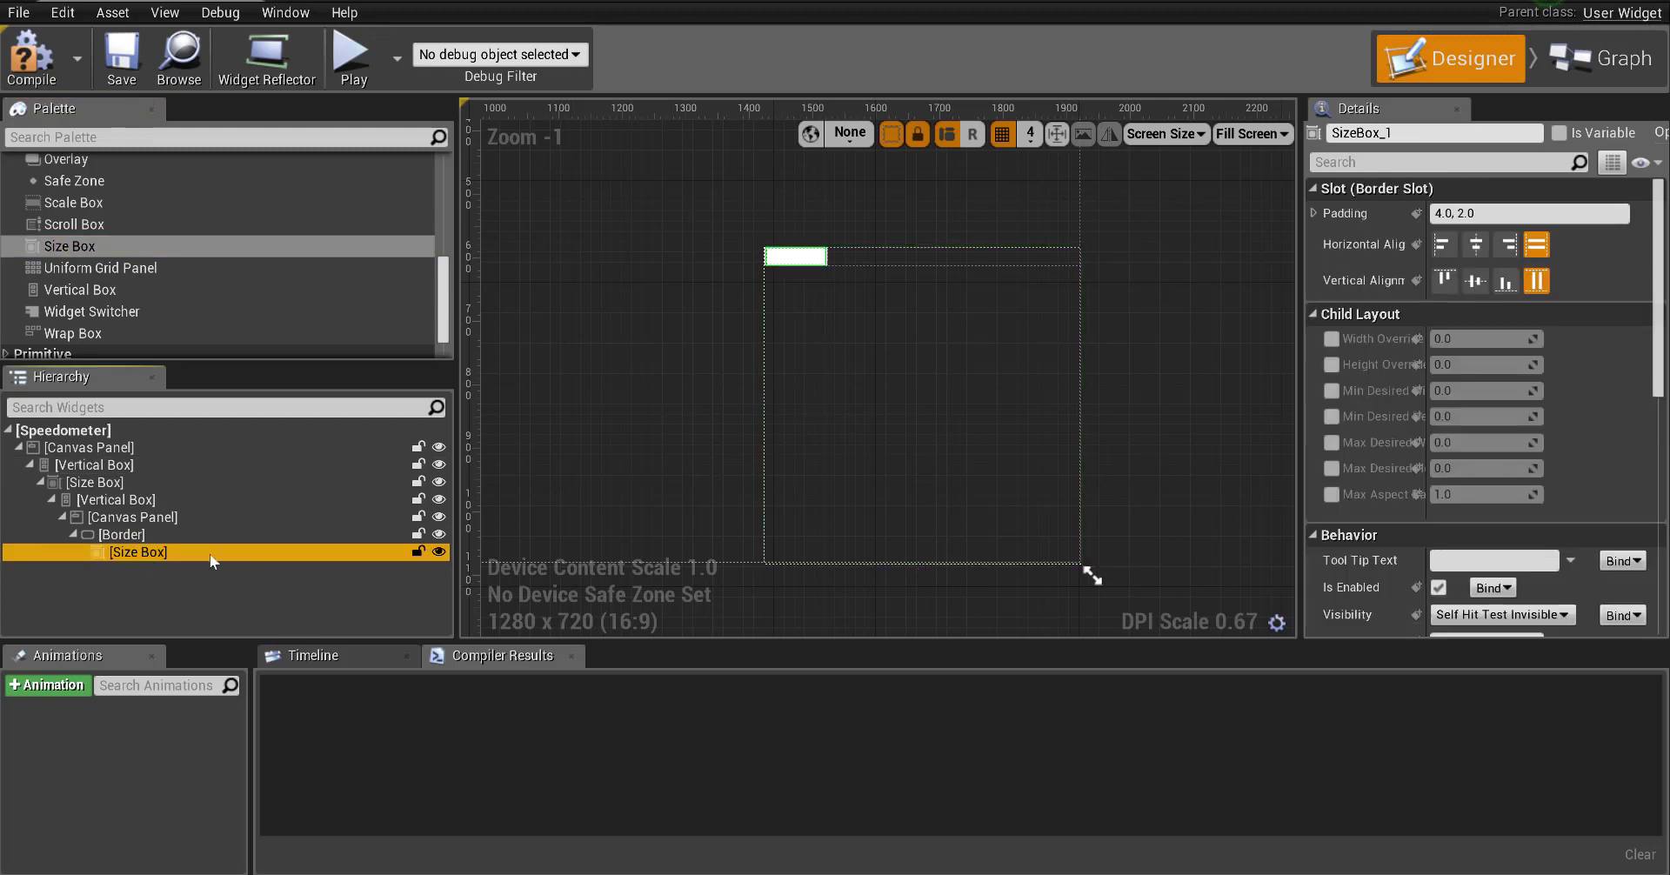
{"action": "left_click", "coordinate": [1331, 339]}
{"action": "left_click", "coordinate": [1331, 364]}
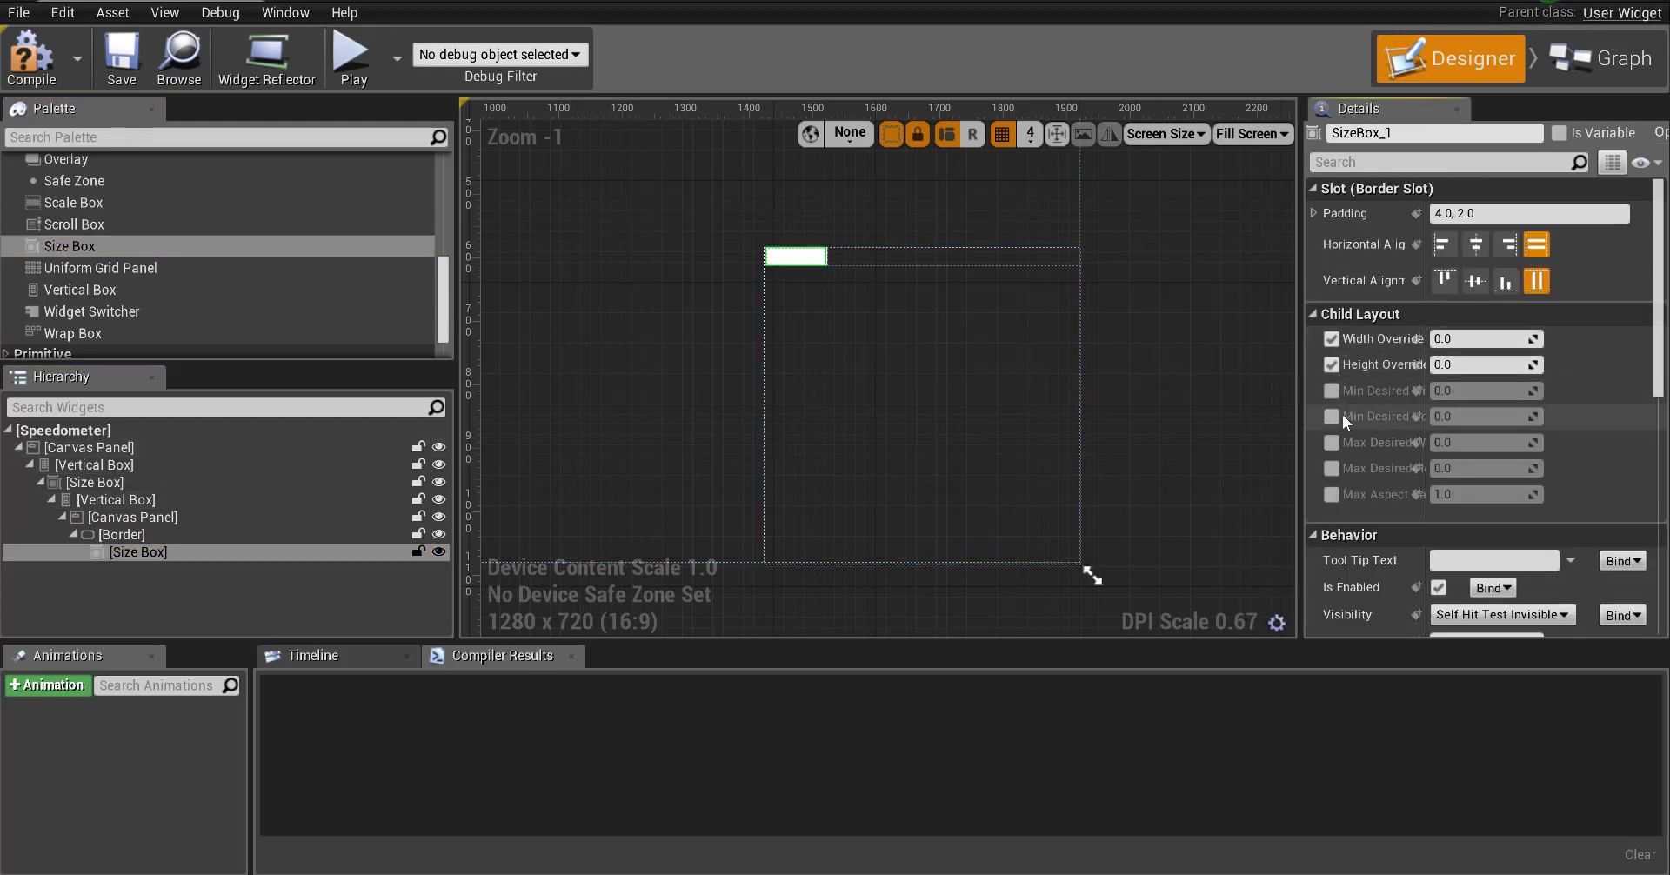
{"action": "left_click", "coordinate": [1460, 339]}
{"action": "type", "text": "2"}
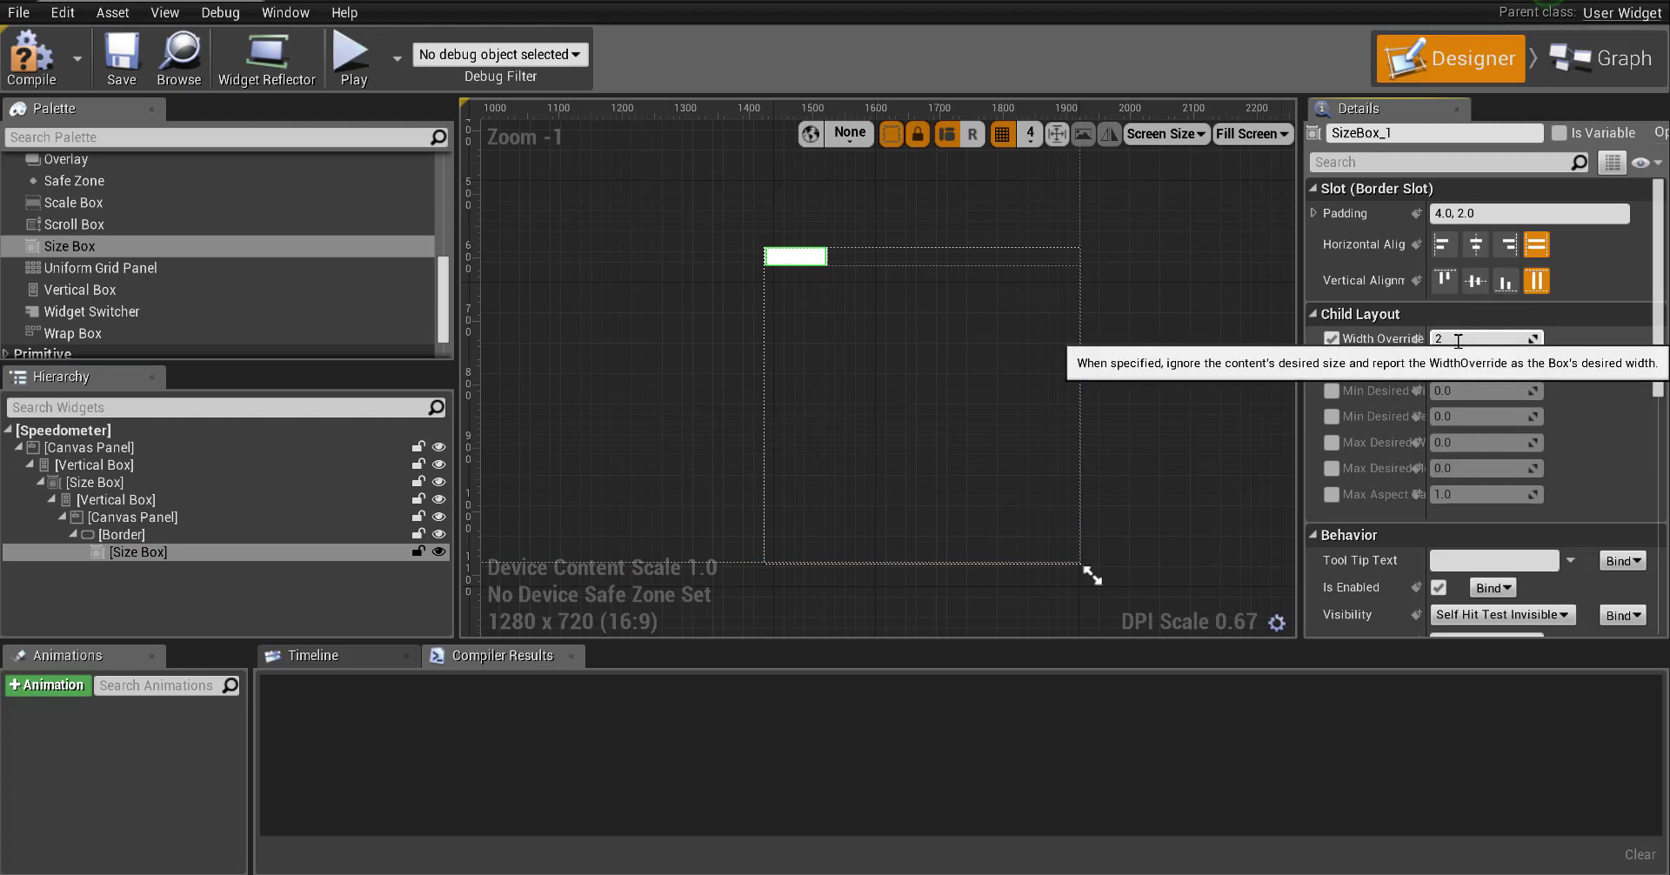
{"action": "type", "text": "5"}
{"action": "left_click", "coordinate": [1445, 364]}
{"action": "type", "text": "2"}
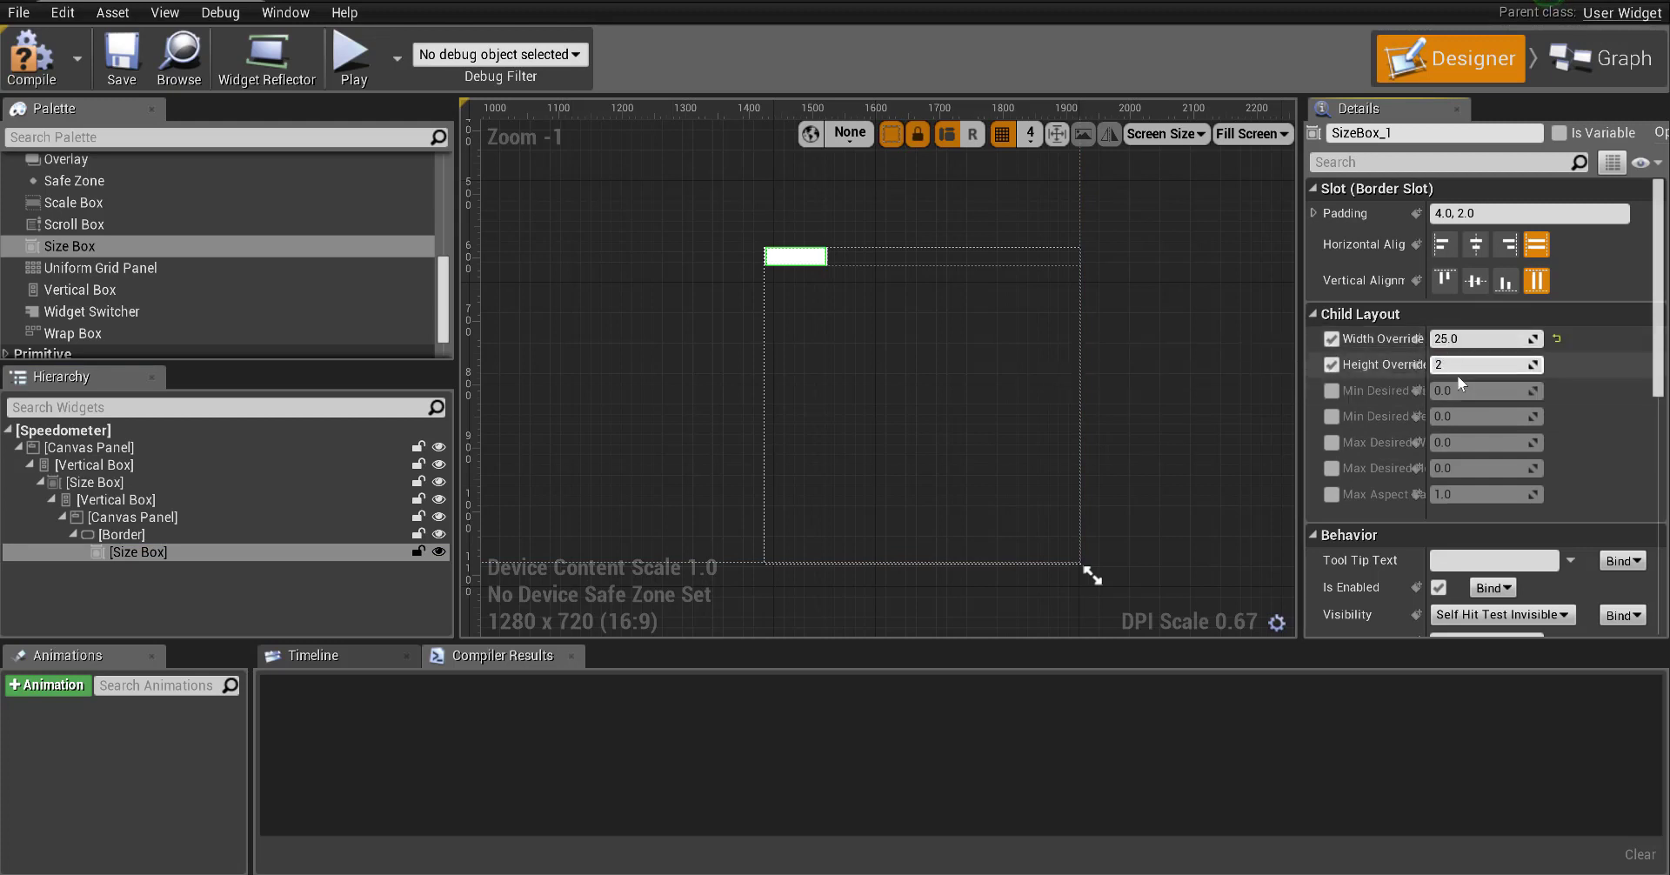
{"action": "type", "text": "50"}
{"action": "left_click", "coordinate": [1483, 331]}
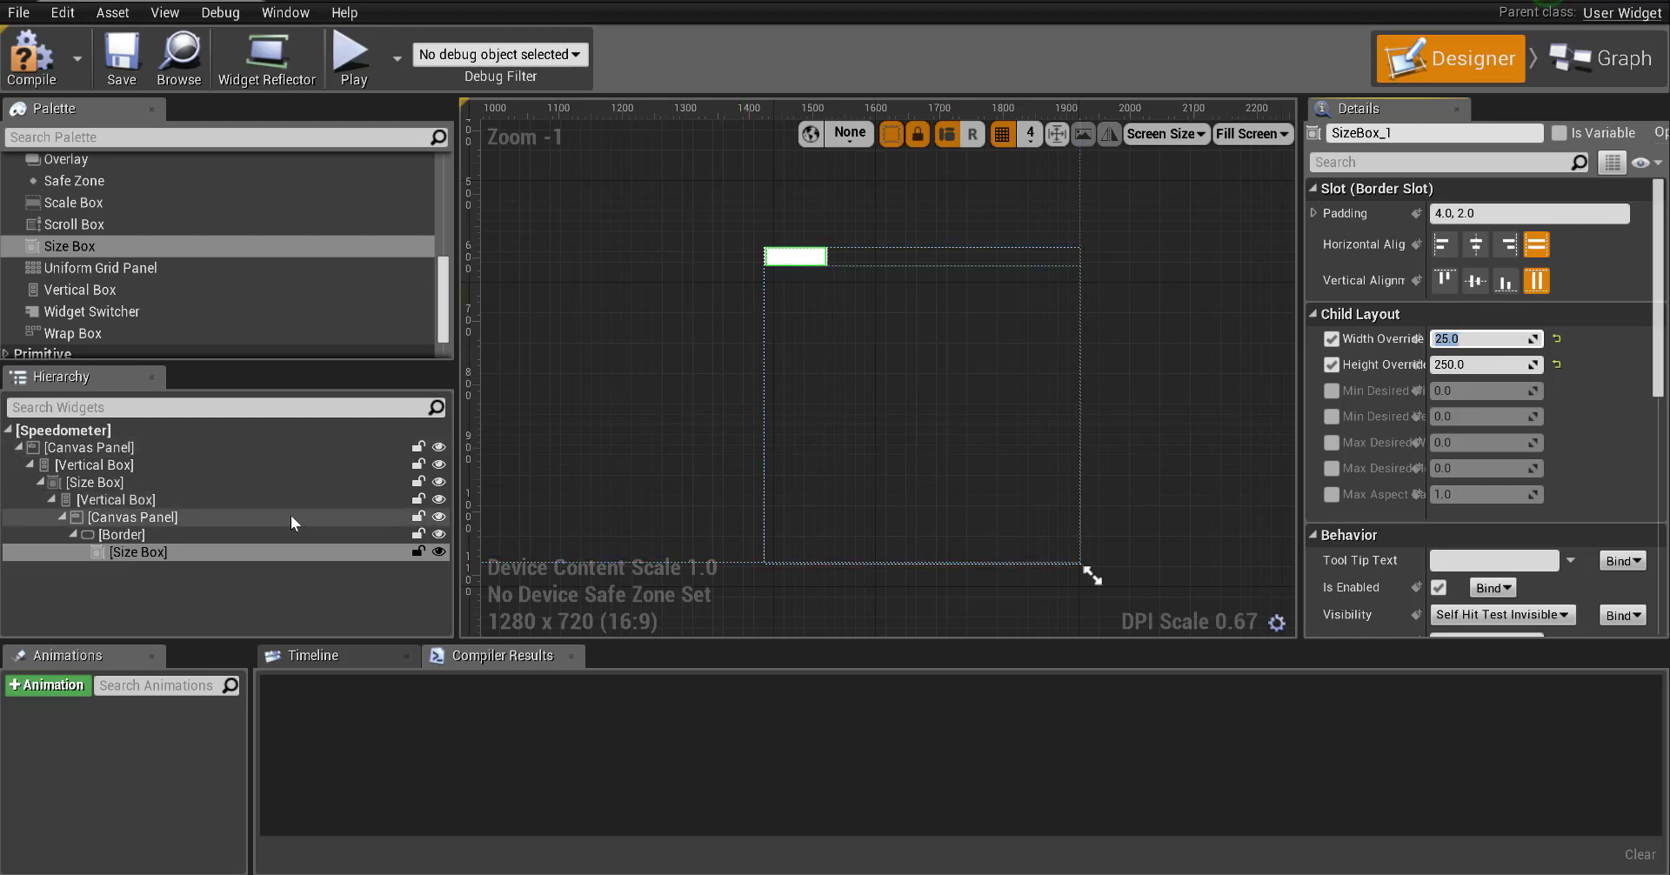
Step: Turn on Size To Content for the Border and center its parent Canvas Panel horizontally and vertically in the Vertical Box
{"action": "left_click", "coordinate": [146, 536]}
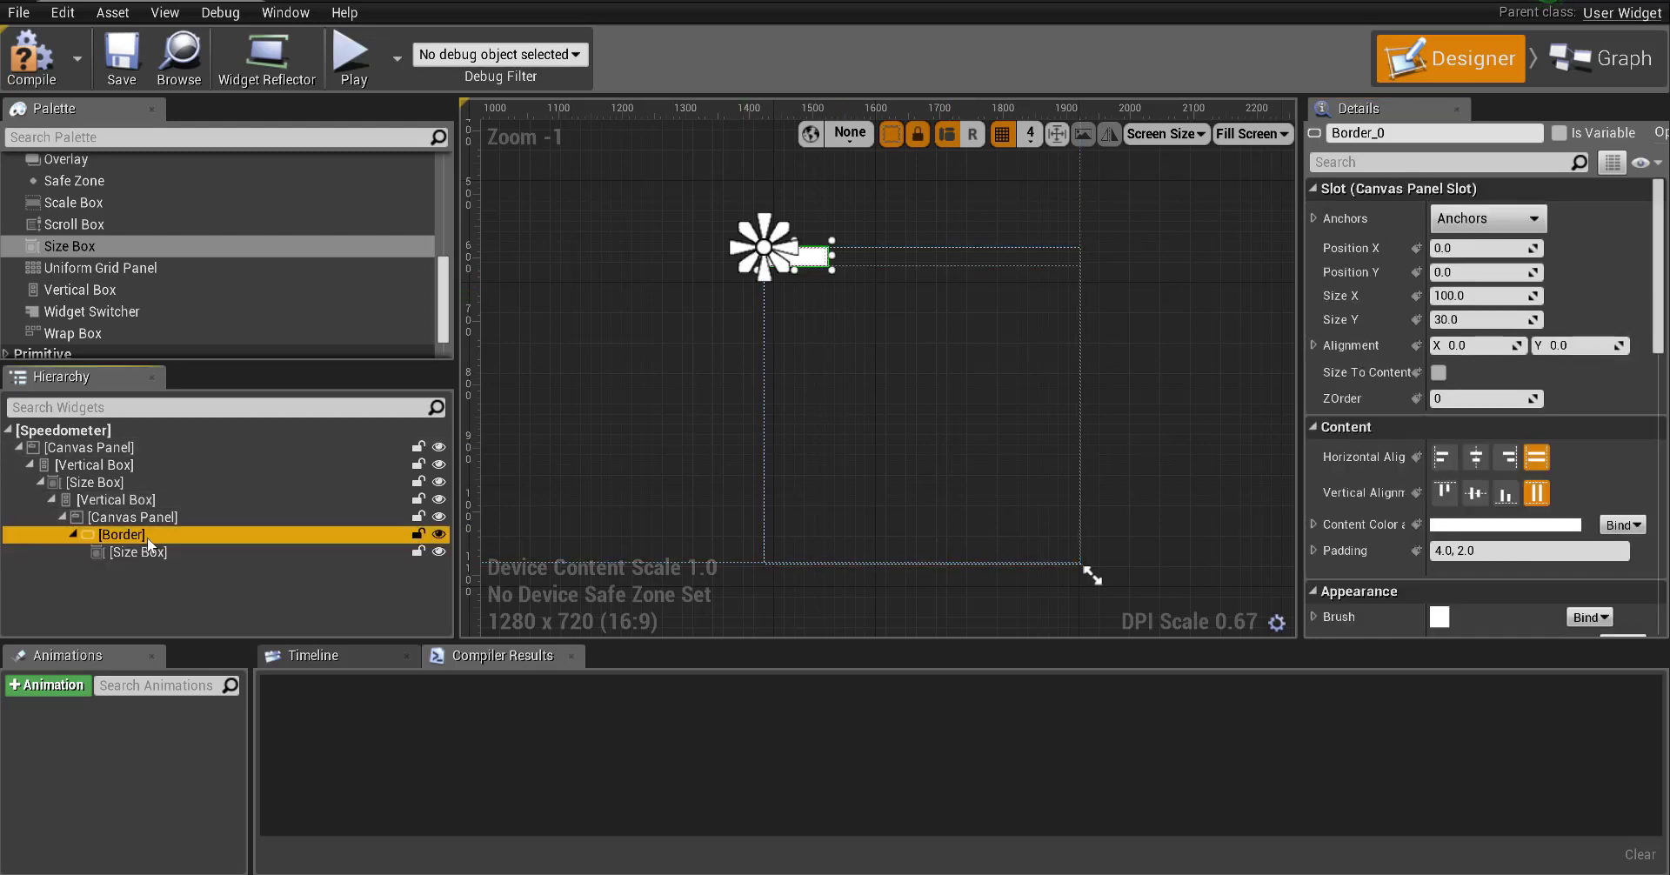
{"action": "left_click", "coordinate": [1438, 374]}
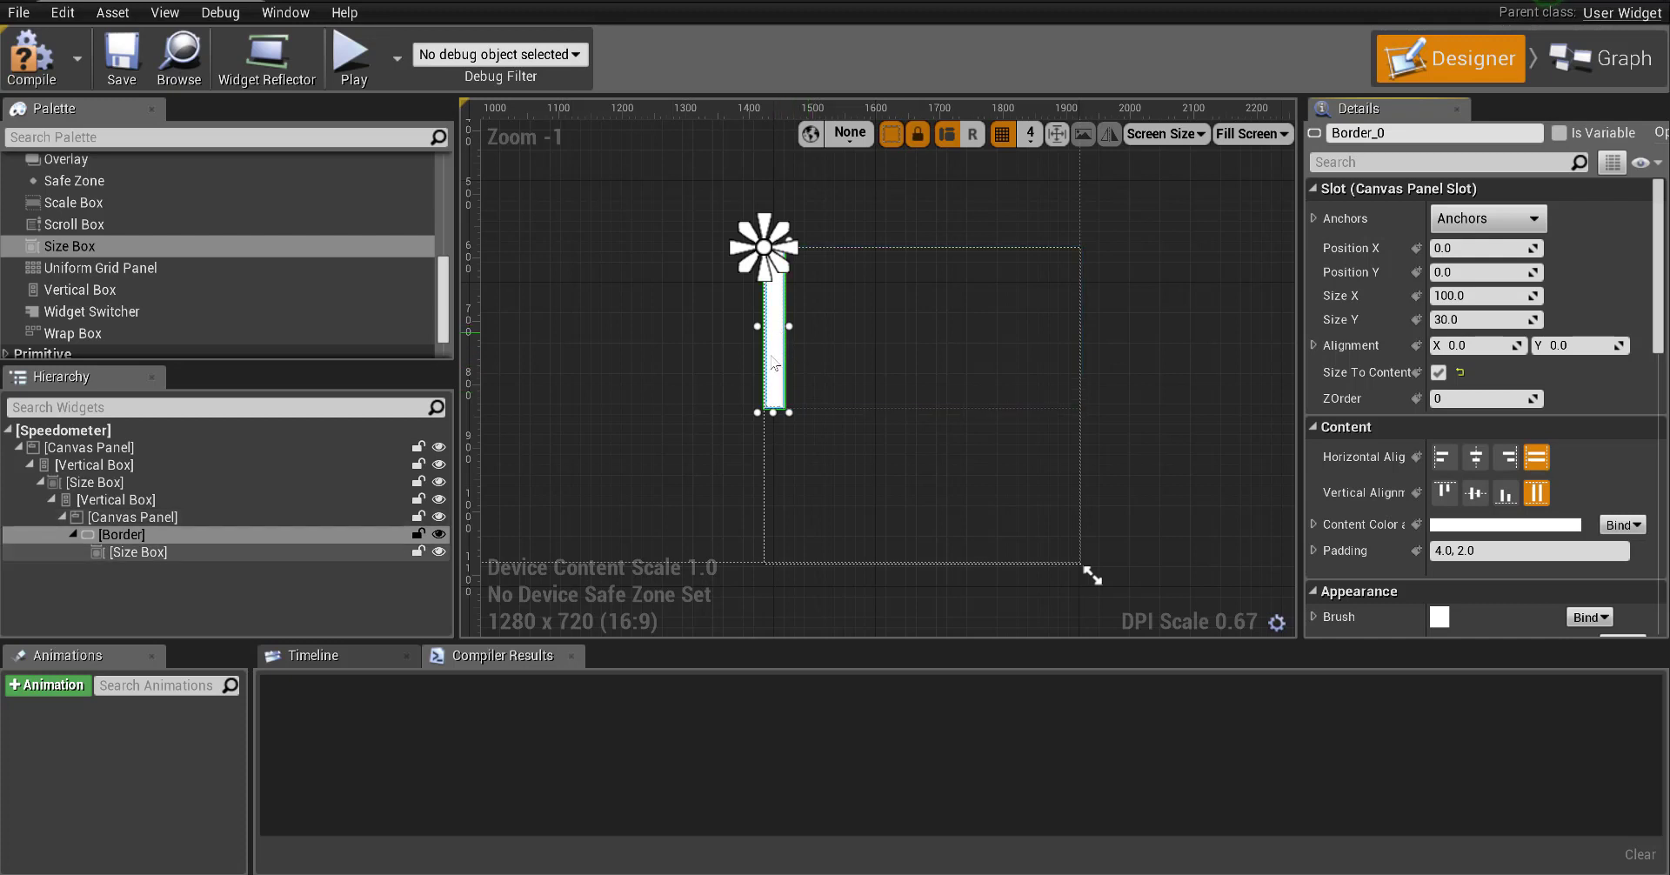
{"action": "left_click", "coordinate": [169, 521]}
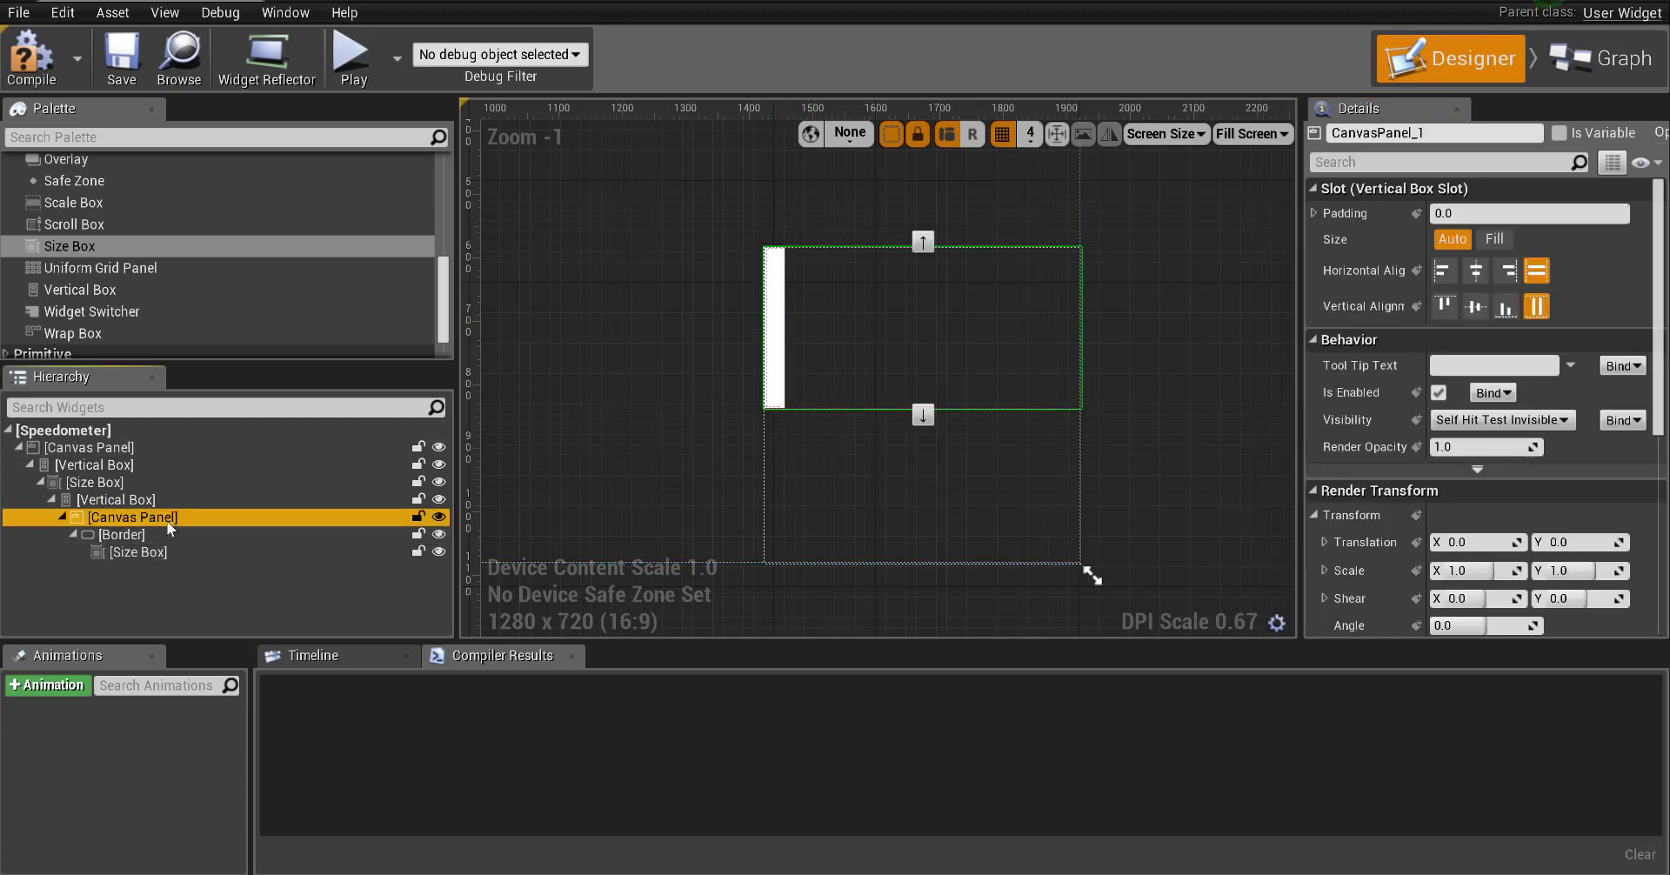
{"action": "left_click", "coordinate": [1475, 272]}
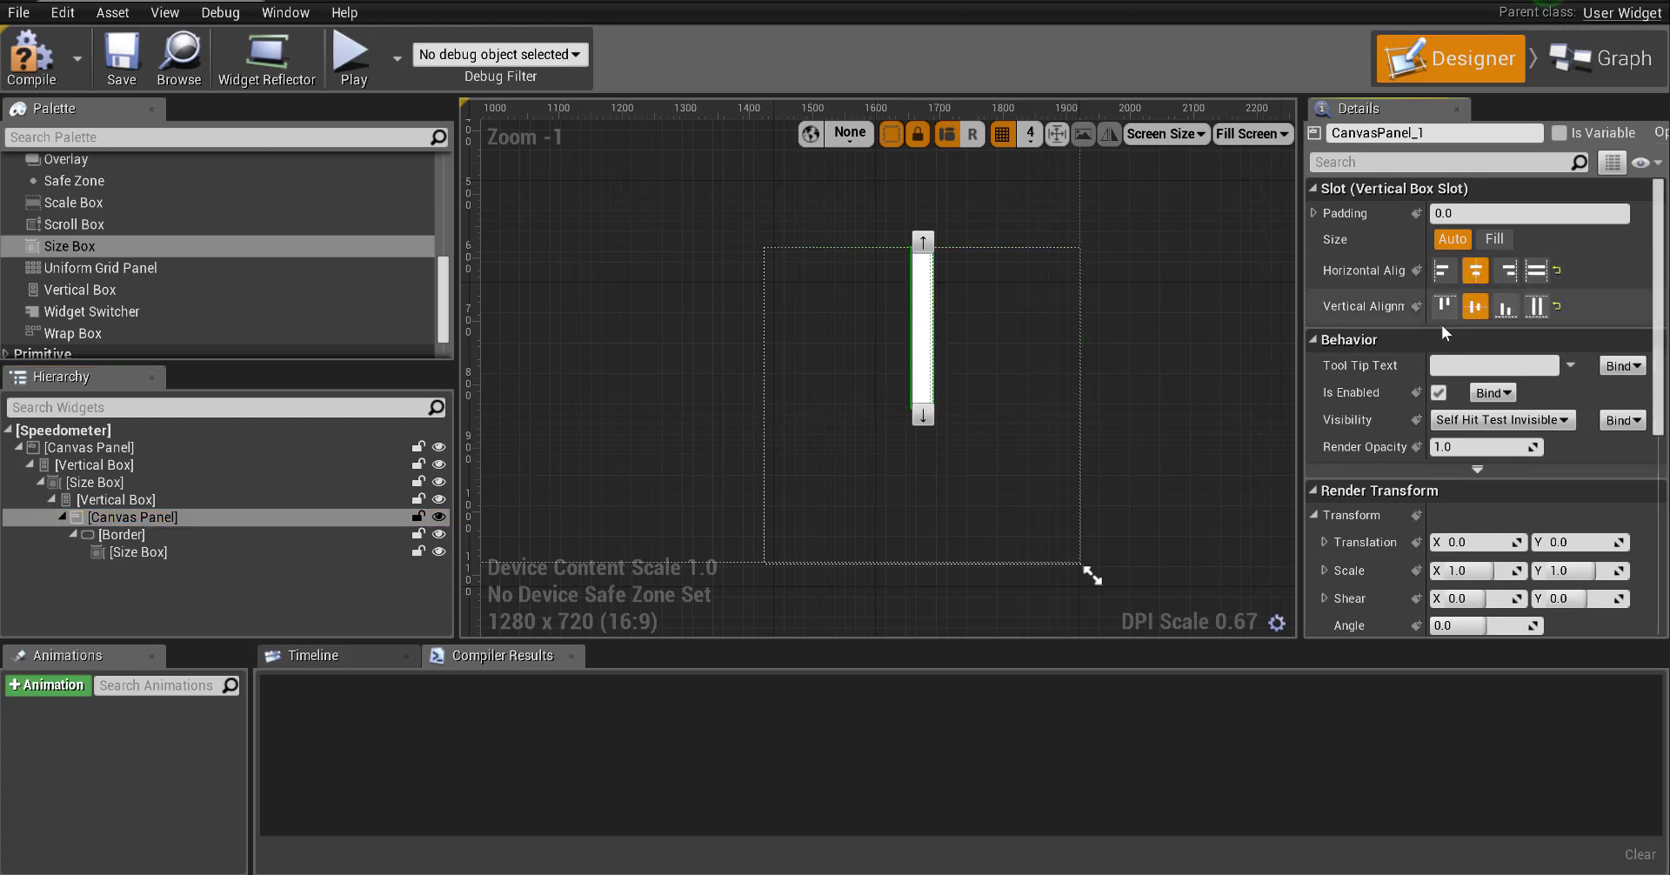
Step: Rename the nested Canvas Panel that holds the Border to Needle and mark it as a variable
{"action": "right_click", "coordinate": [142, 524]}
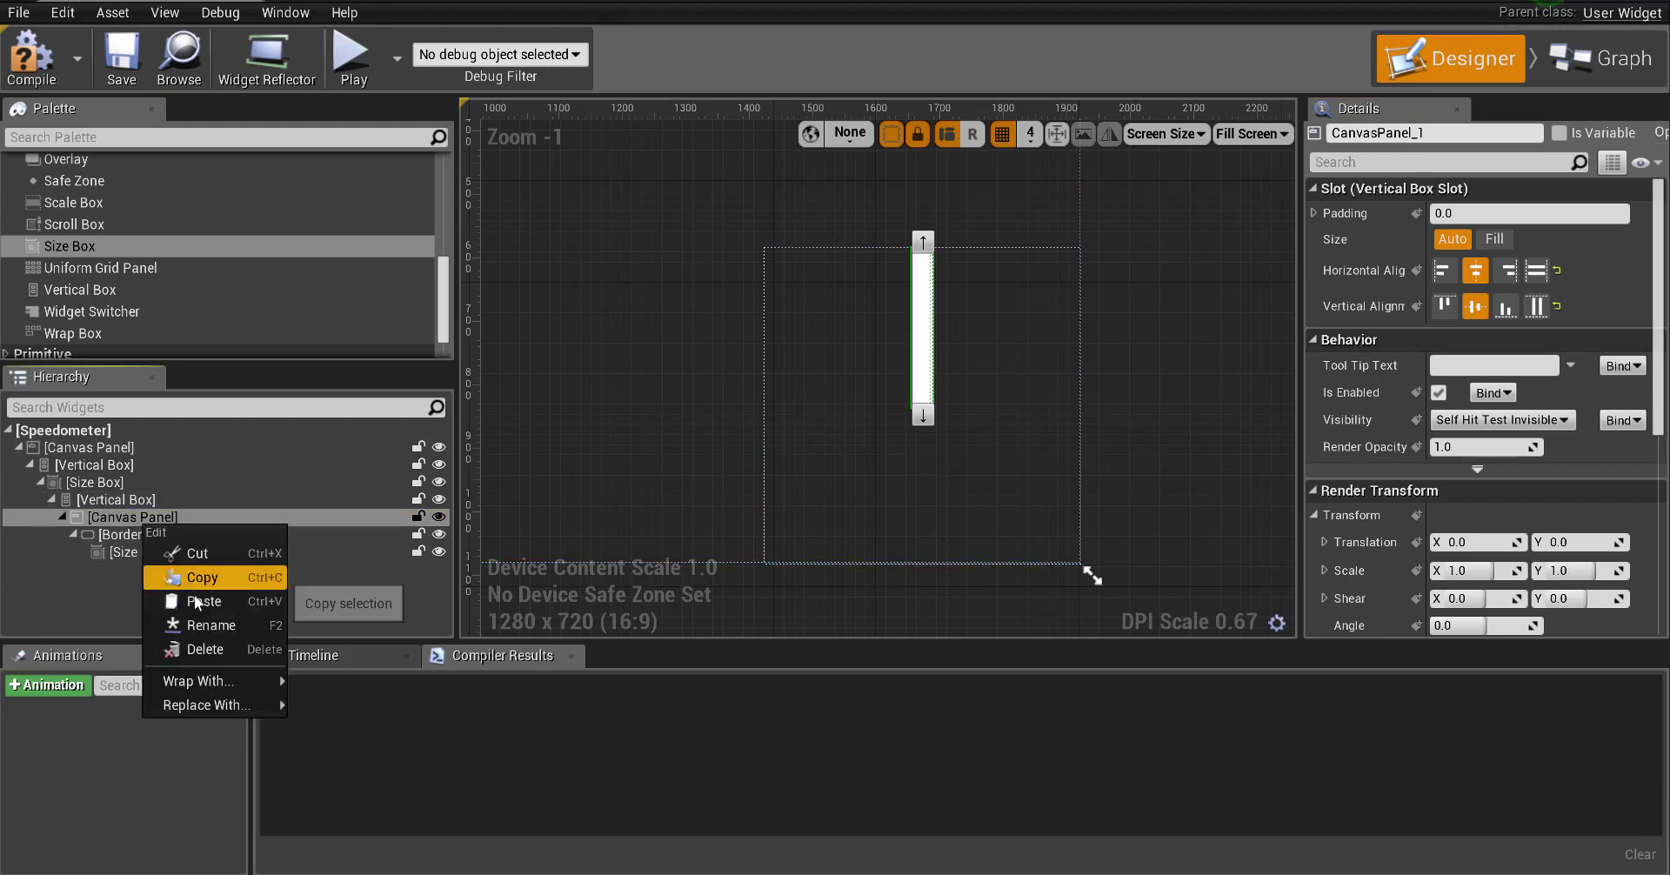
{"action": "left_click", "coordinate": [205, 625]}
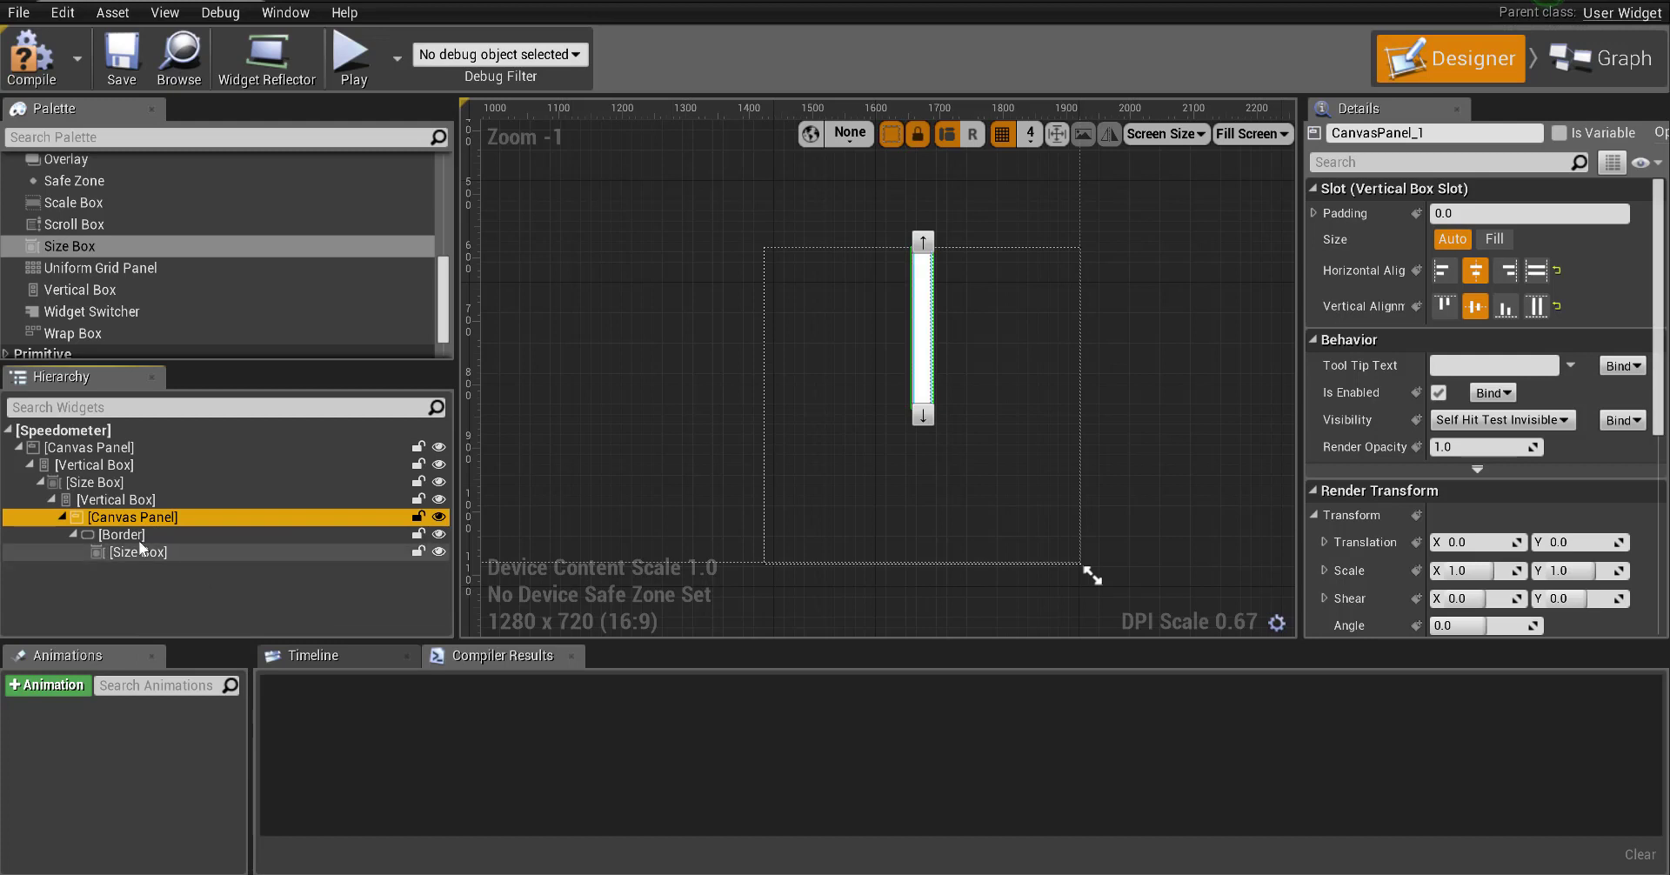
{"action": "right_click", "coordinate": [144, 519]}
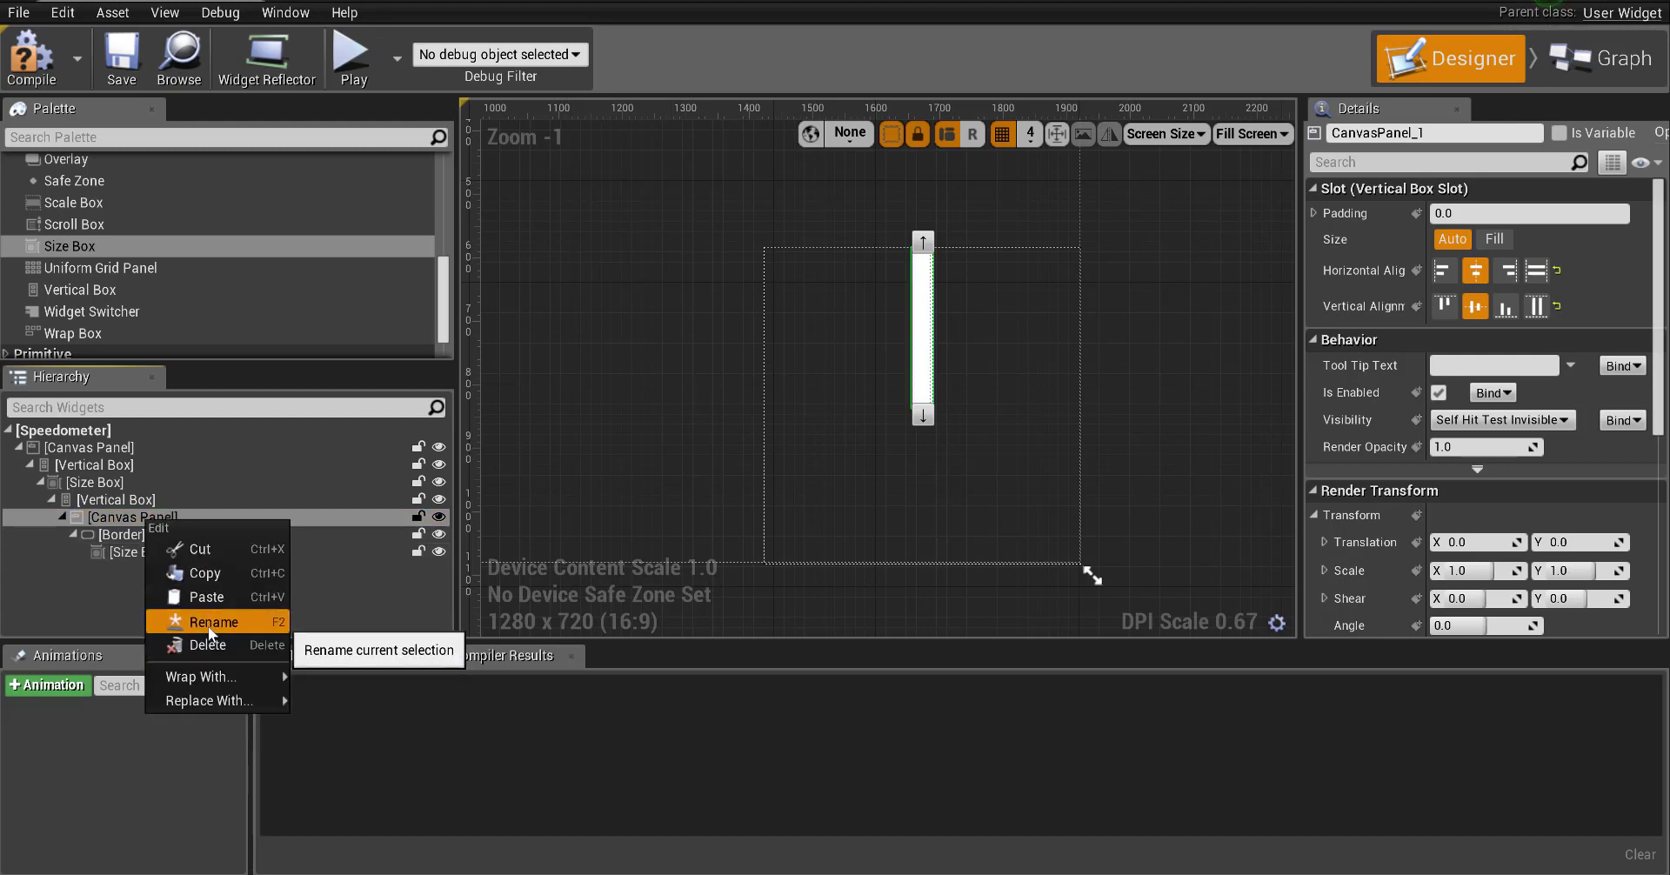
{"action": "left_click", "coordinate": [205, 620]}
{"action": "left_click", "coordinate": [1409, 133]}
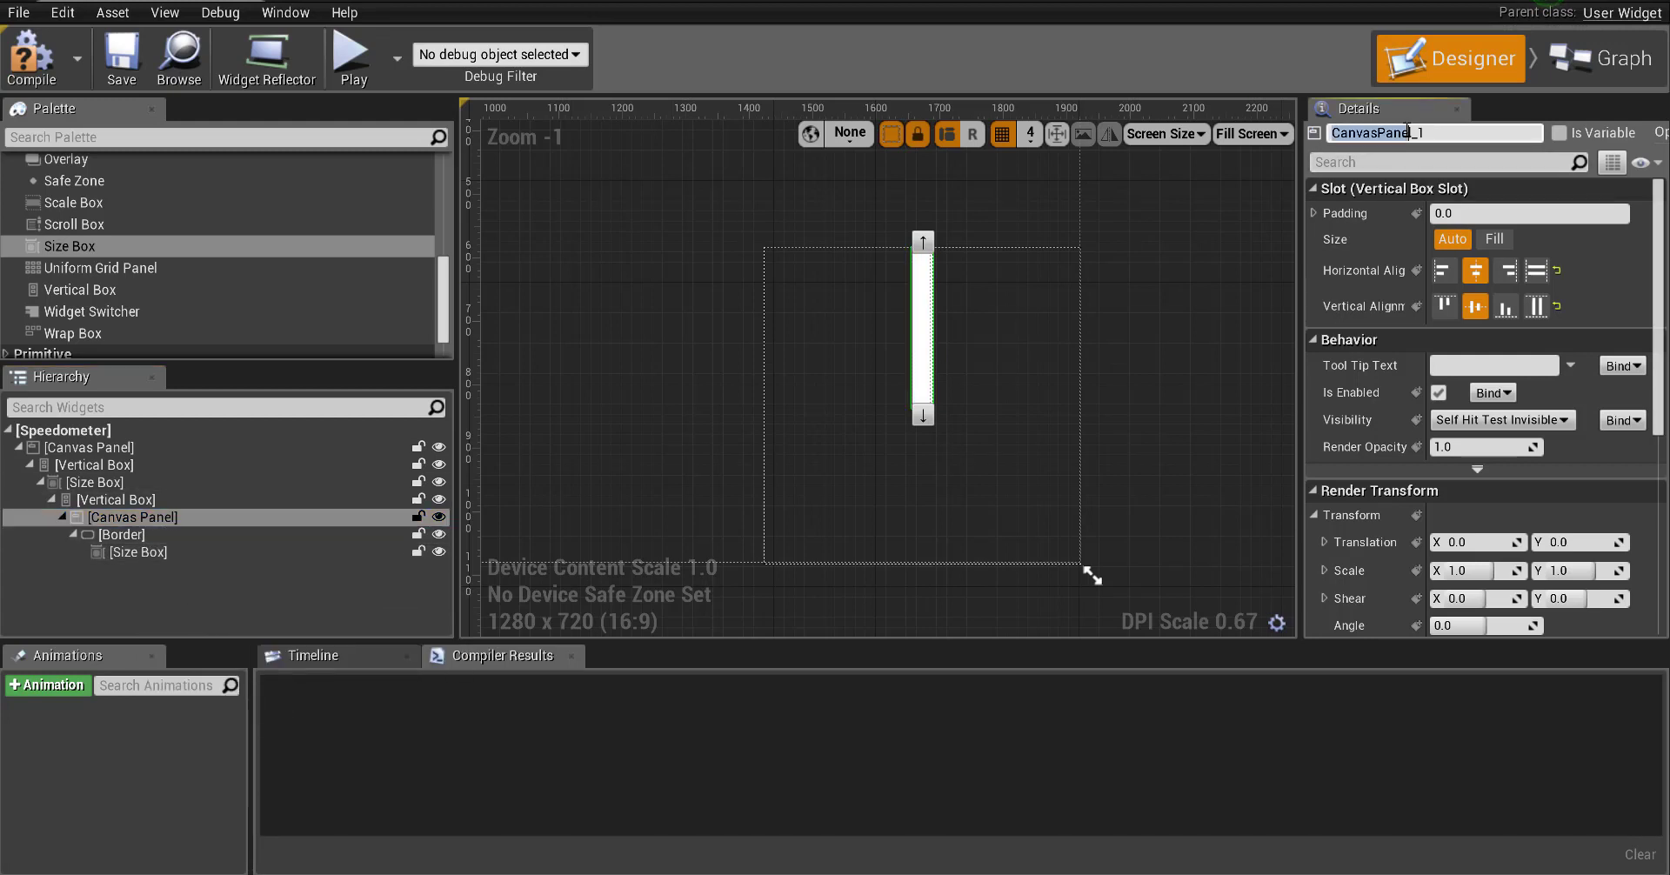
{"action": "type", "text": "N"}
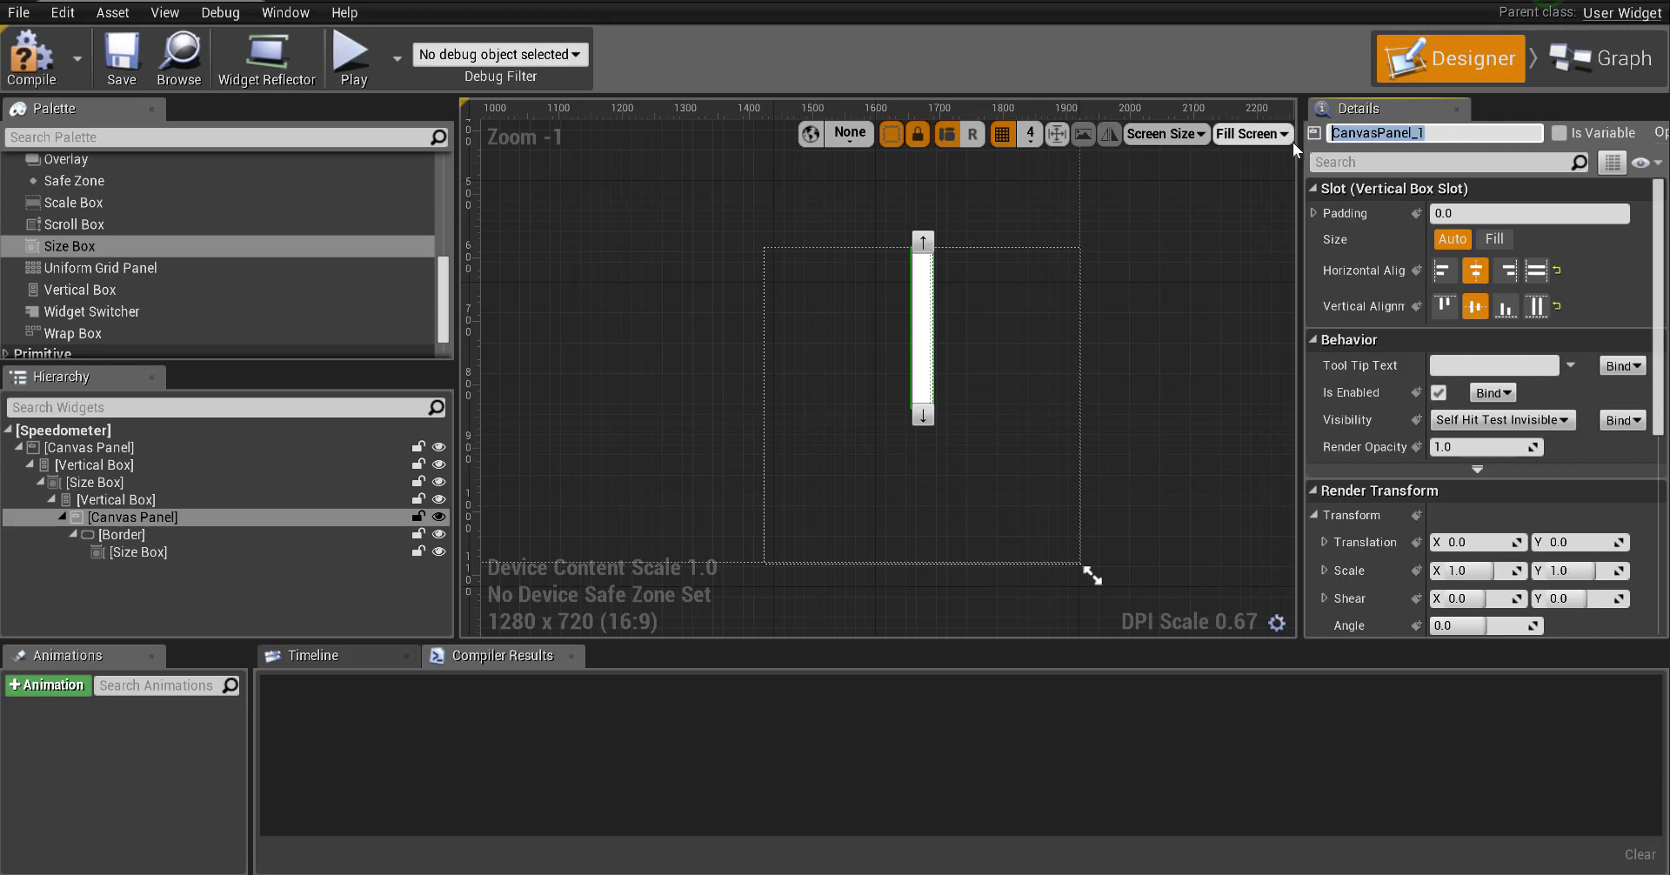
{"action": "type", "text": "eedle"}
{"action": "left_click", "coordinate": [1559, 130]}
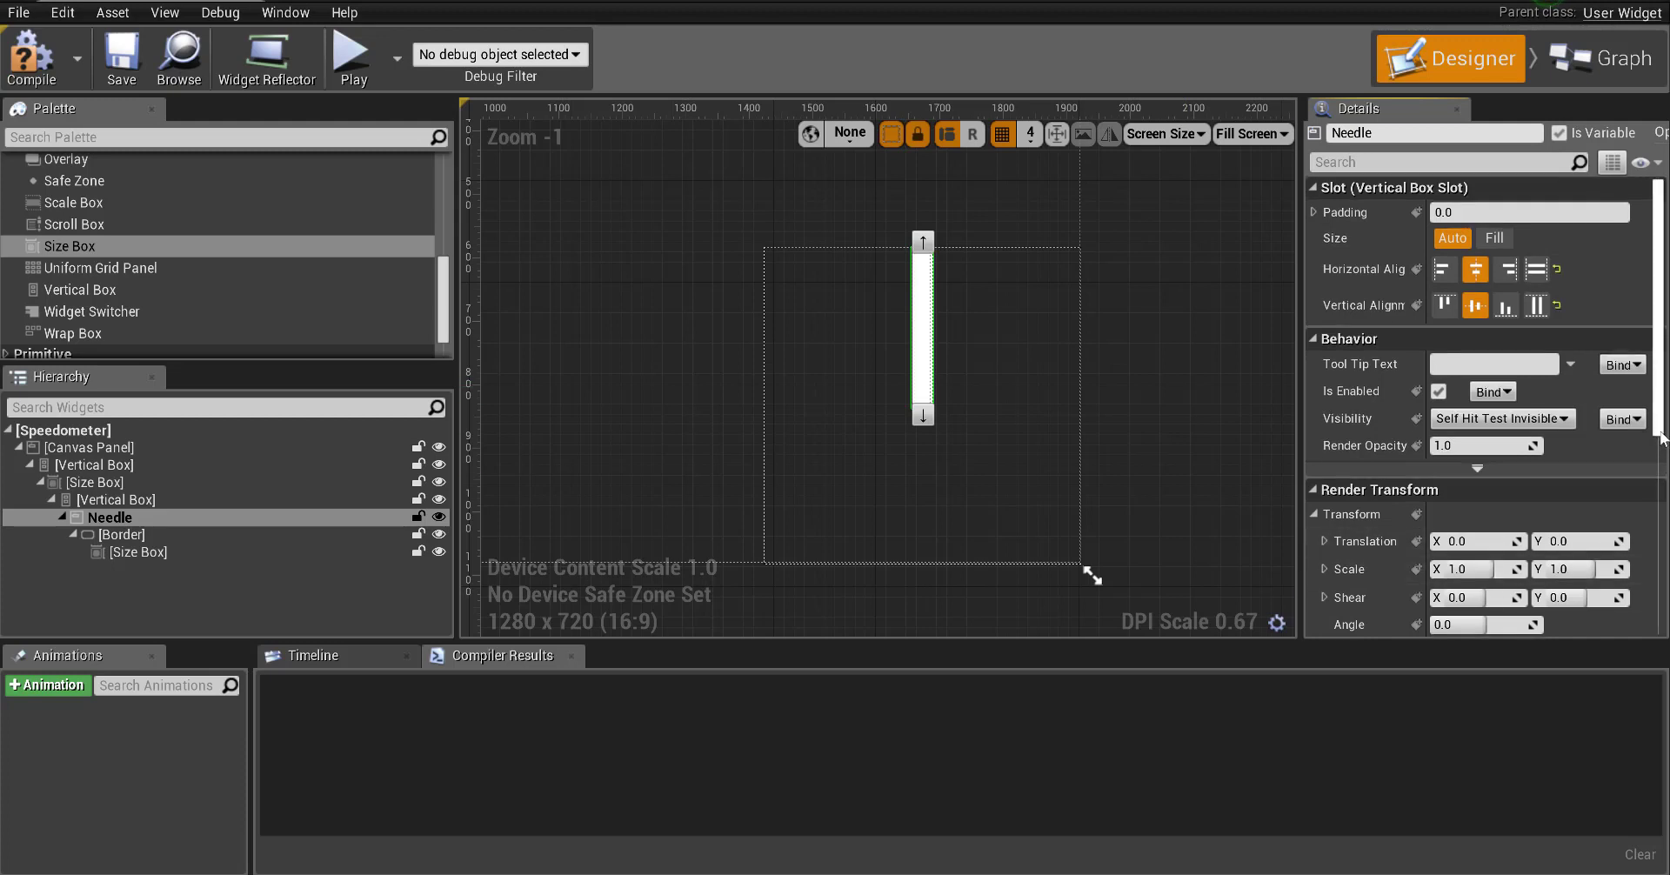
Step: Test how the Needle rotates by varying its render transform angle, and reset the angle to 0
{"action": "scroll", "coordinate": [1661, 435], "scroll_direction": "down", "scroll_amount": 3}
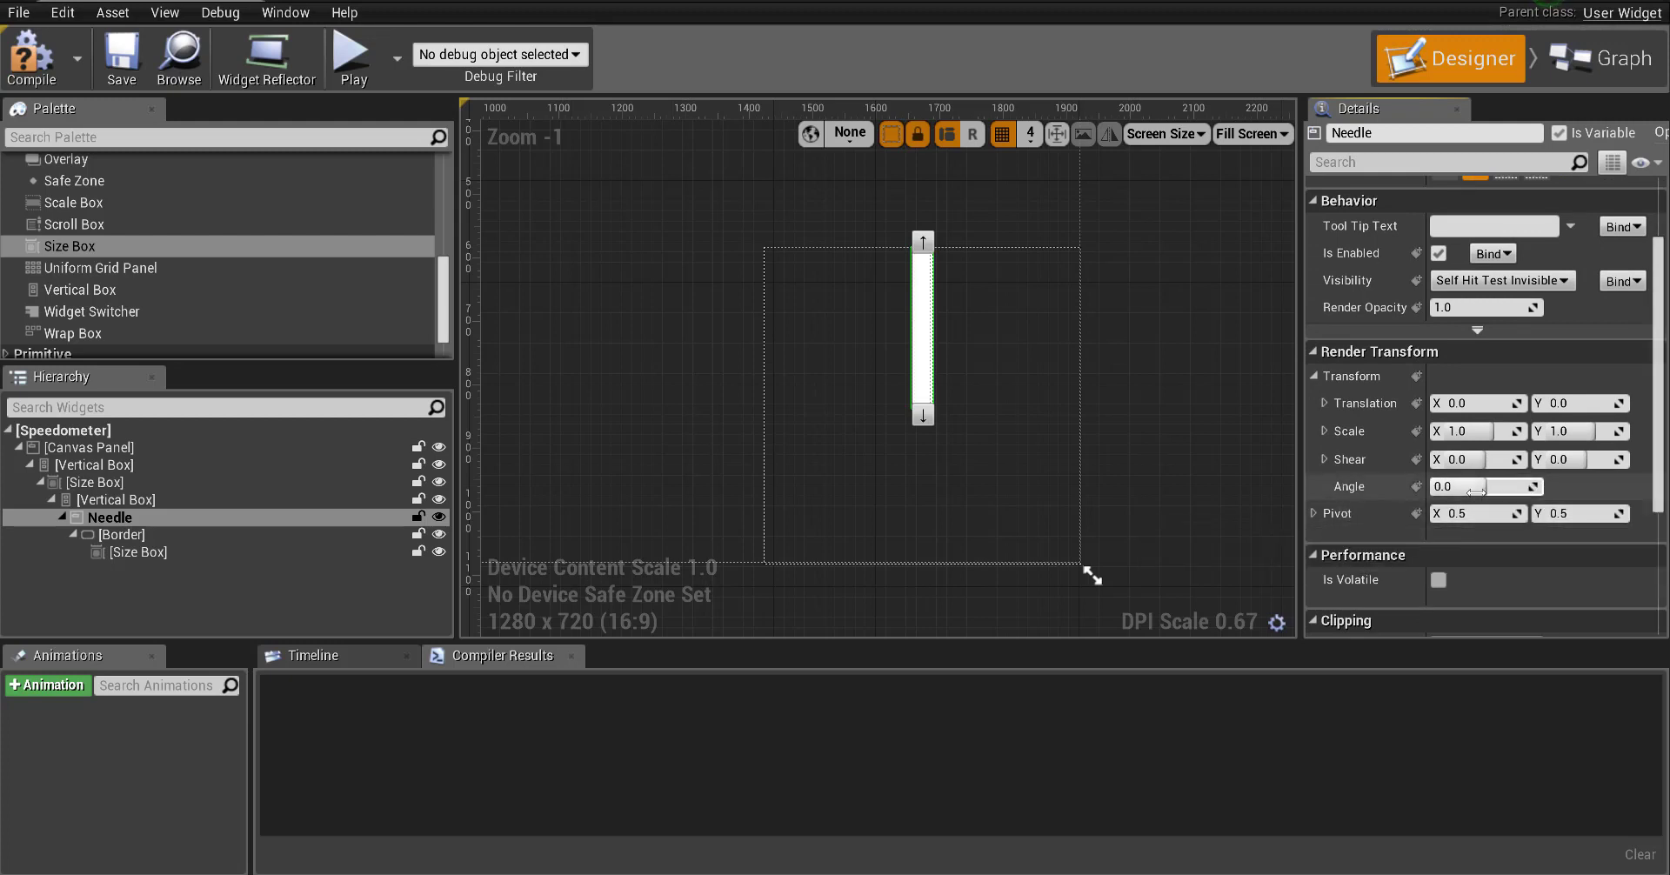
{"action": "mouse_move", "coordinate": [1476, 492]}
{"action": "left_mouse_down"}
{"action": "mouse_move", "coordinate": [1489, 487]}
{"action": "mouse_move", "coordinate": [1460, 487]}
{"action": "mouse_move", "coordinate": [1479, 487]}
{"action": "left_mouse_up"}
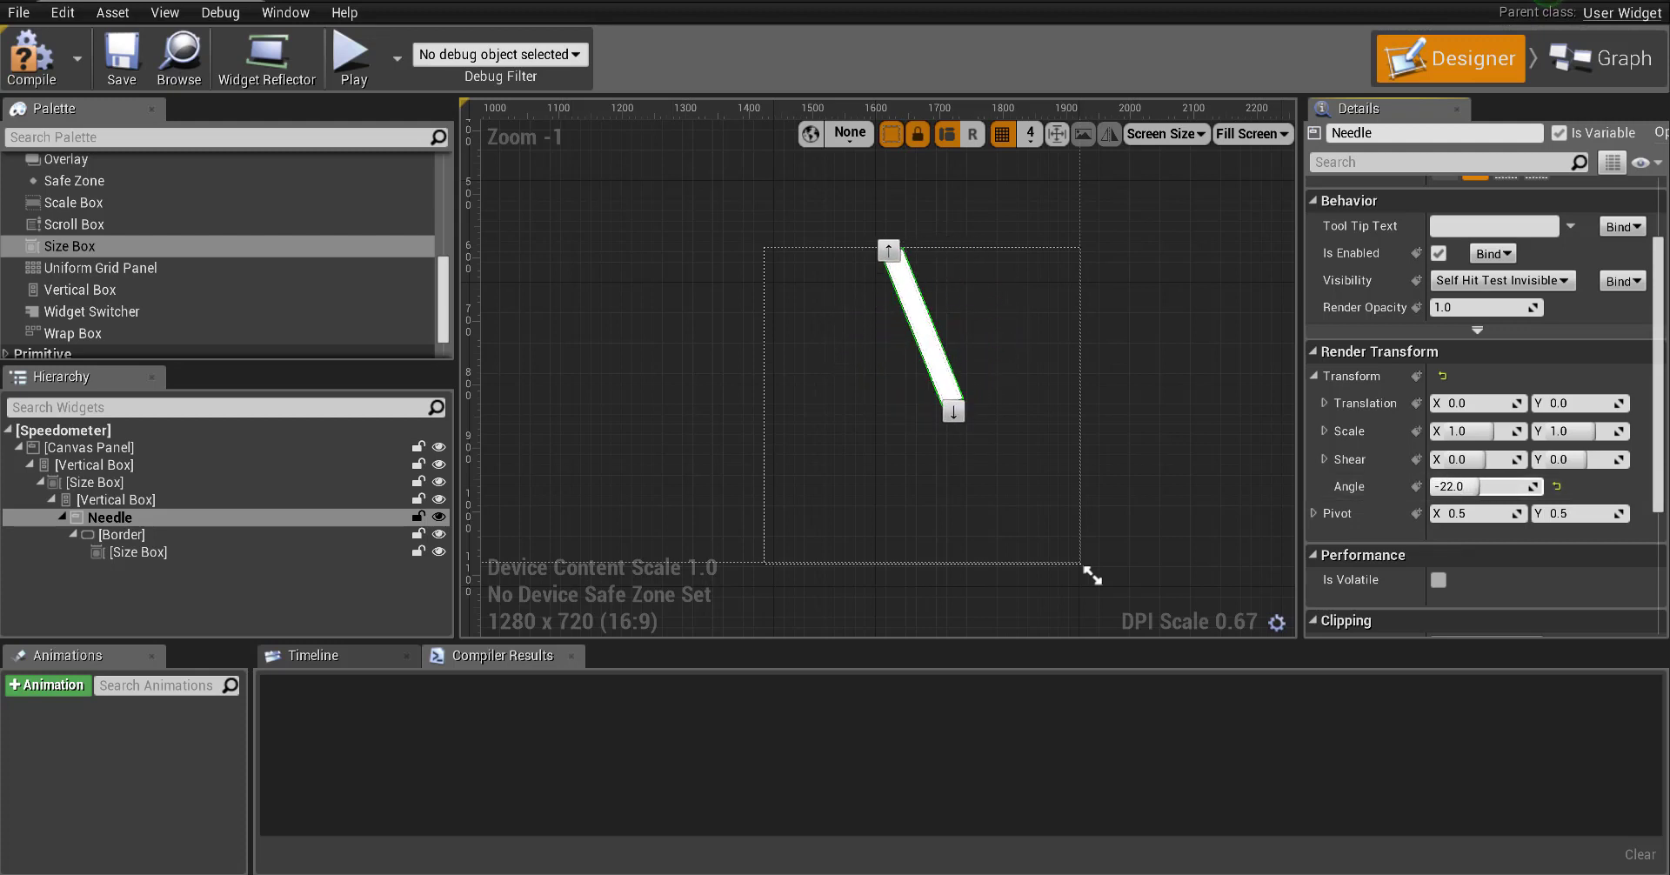
{"action": "left_click", "coordinate": [1479, 490]}
{"action": "type", "text": "0"}
Step: Set the Y value of the Needle's render transform pivot to 1.0
{"action": "left_click", "coordinate": [1479, 514]}
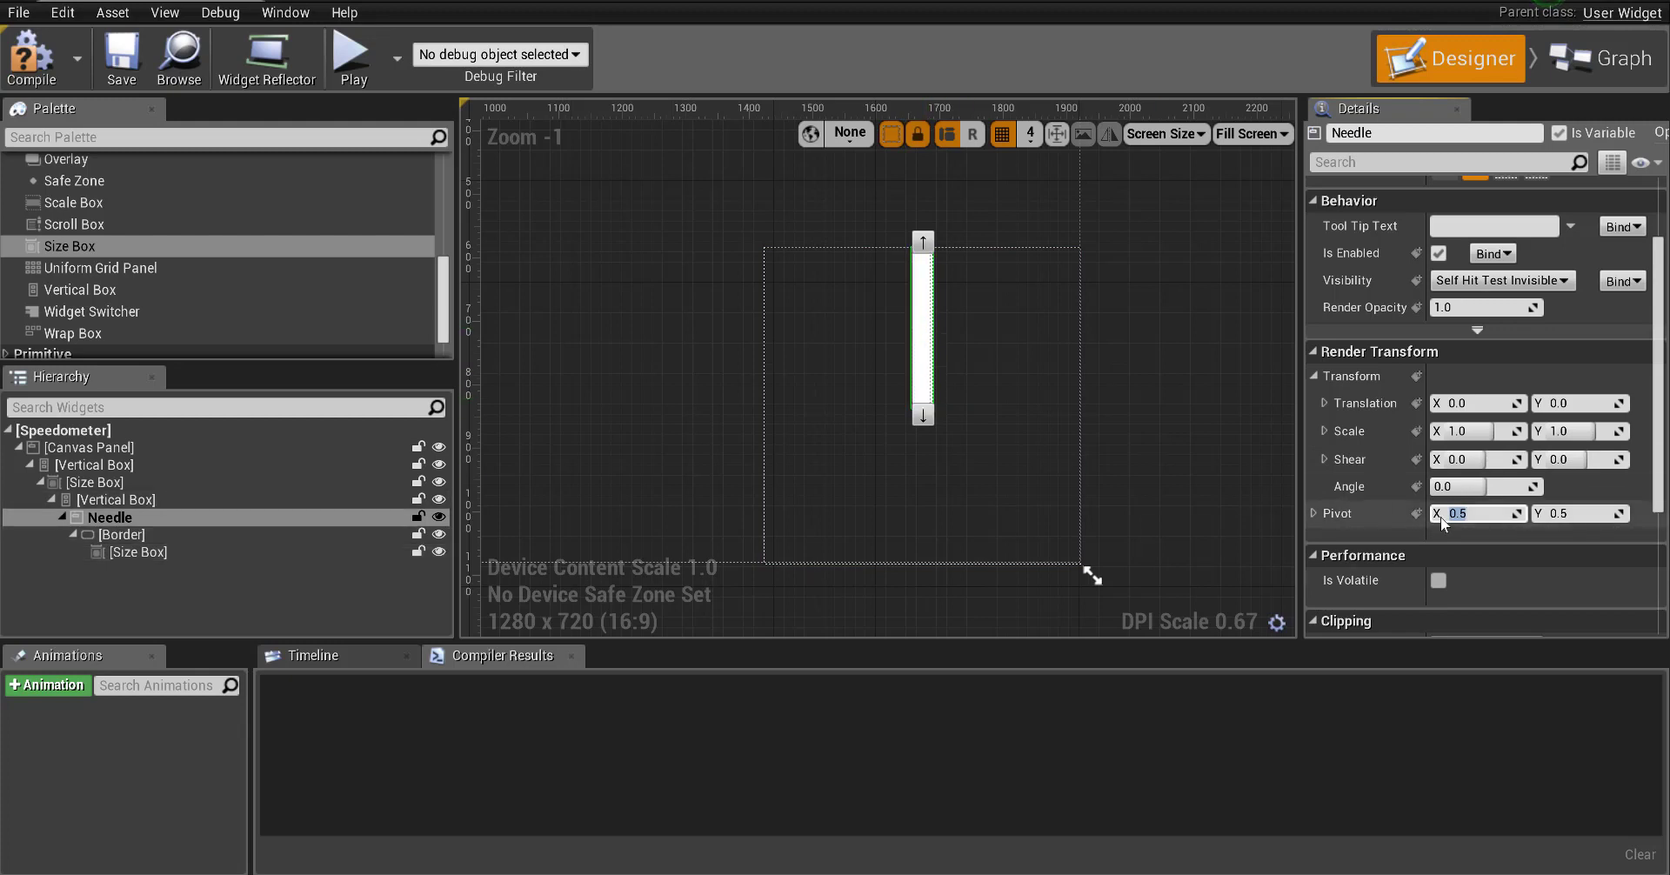
{"action": "left_click", "coordinate": [1583, 515]}
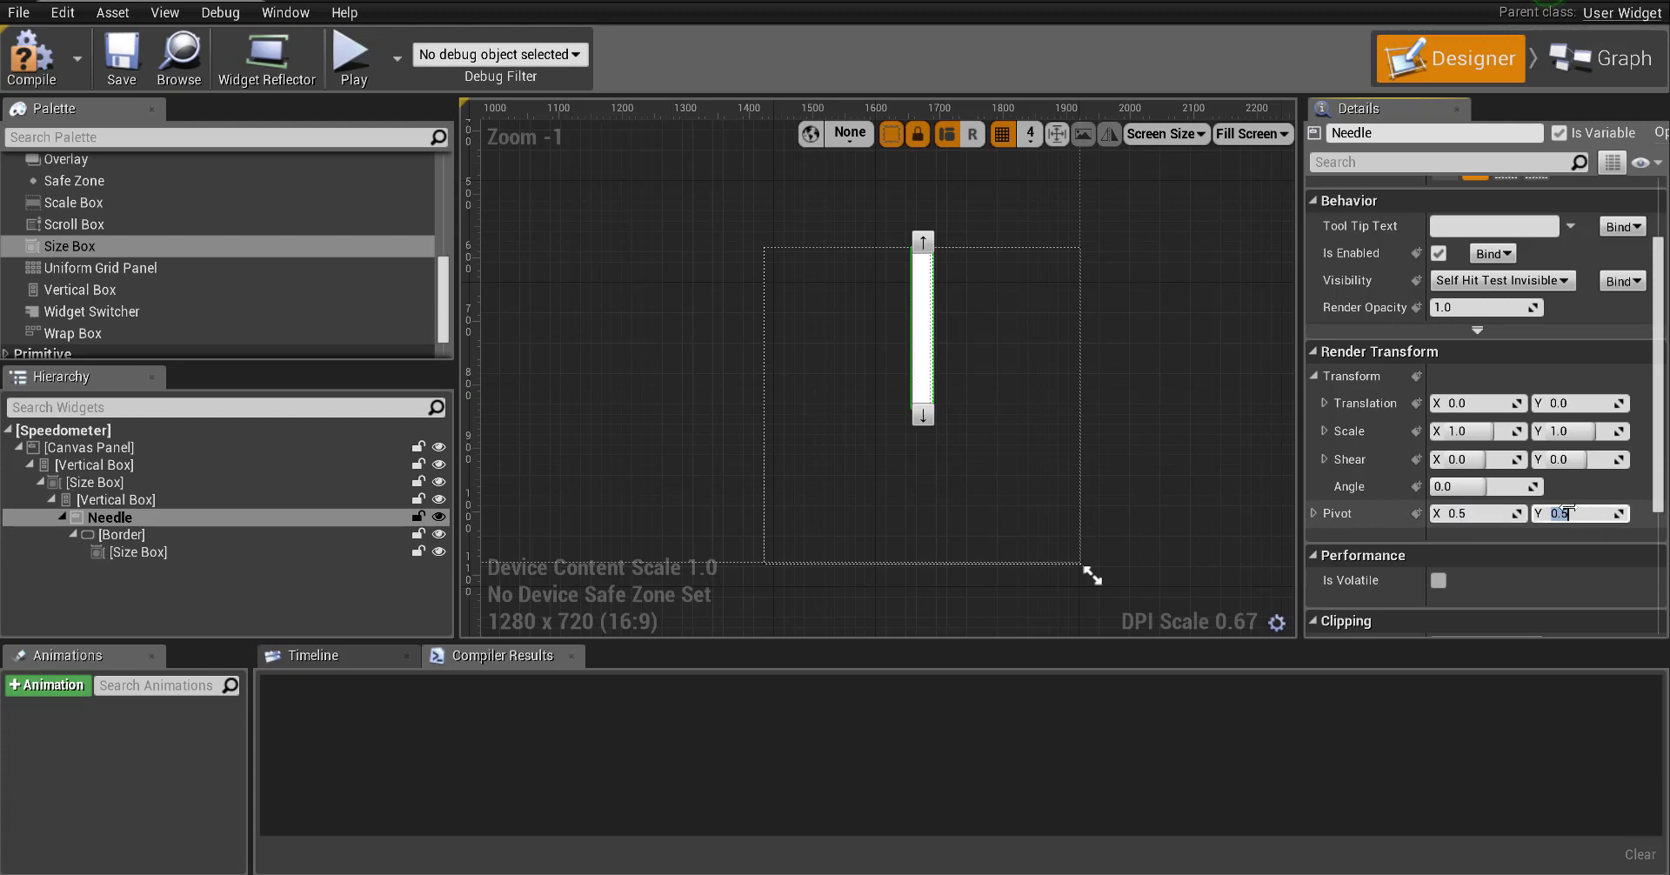
{"action": "type", "text": "1"}
{"action": "key", "text": "Return"}
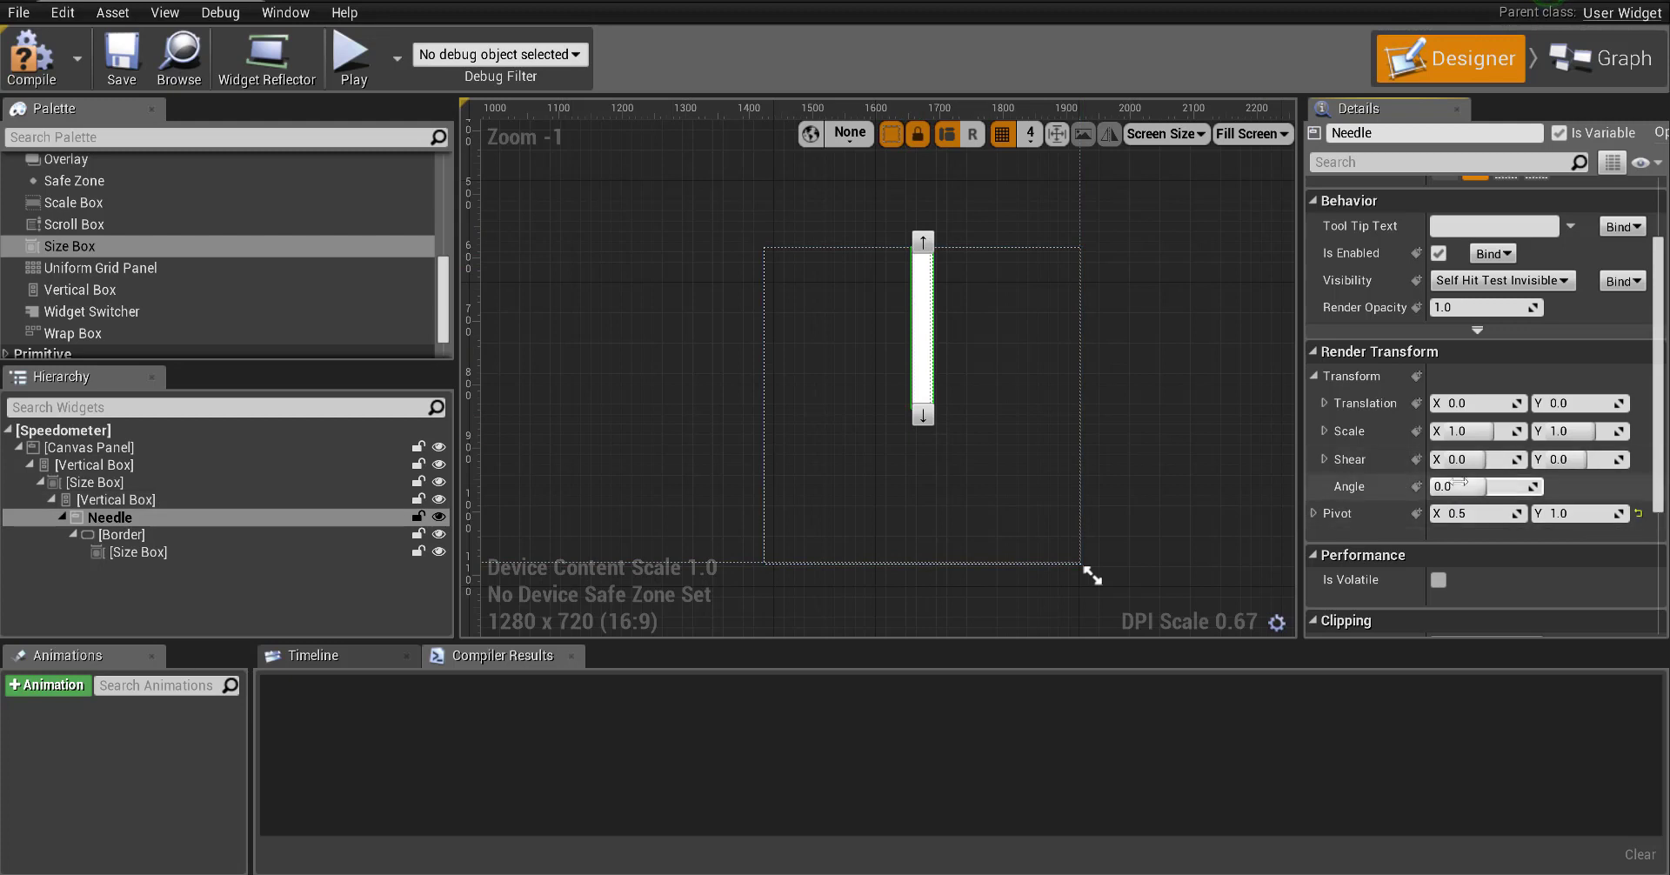
Step: Try rotating the Needle about its new pivot and return its angle to 0
{"action": "mouse_move", "coordinate": [1460, 481]}
{"action": "left_mouse_down"}
{"action": "mouse_move", "coordinate": [1557, 484]}
{"action": "mouse_move", "coordinate": [1409, 484]}
{"action": "mouse_move", "coordinate": [1500, 486]}
{"action": "mouse_move", "coordinate": [1483, 486]}
{"action": "left_mouse_up"}
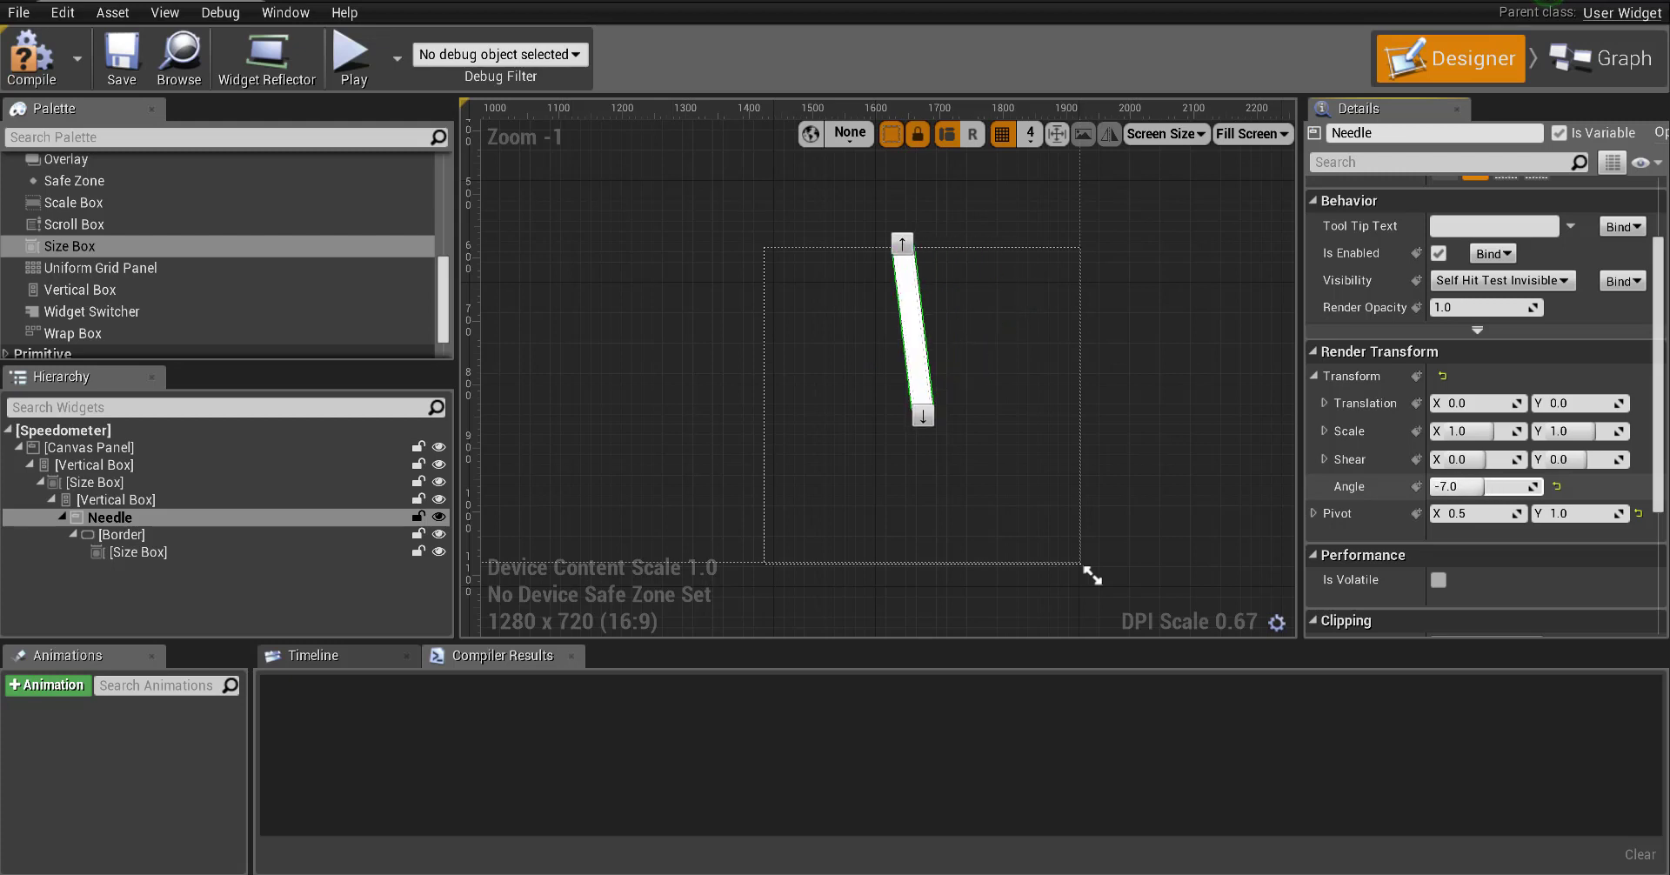
{"action": "left_click", "coordinate": [1463, 488]}
{"action": "type", "text": "0"}
{"action": "key", "text": "Return"}
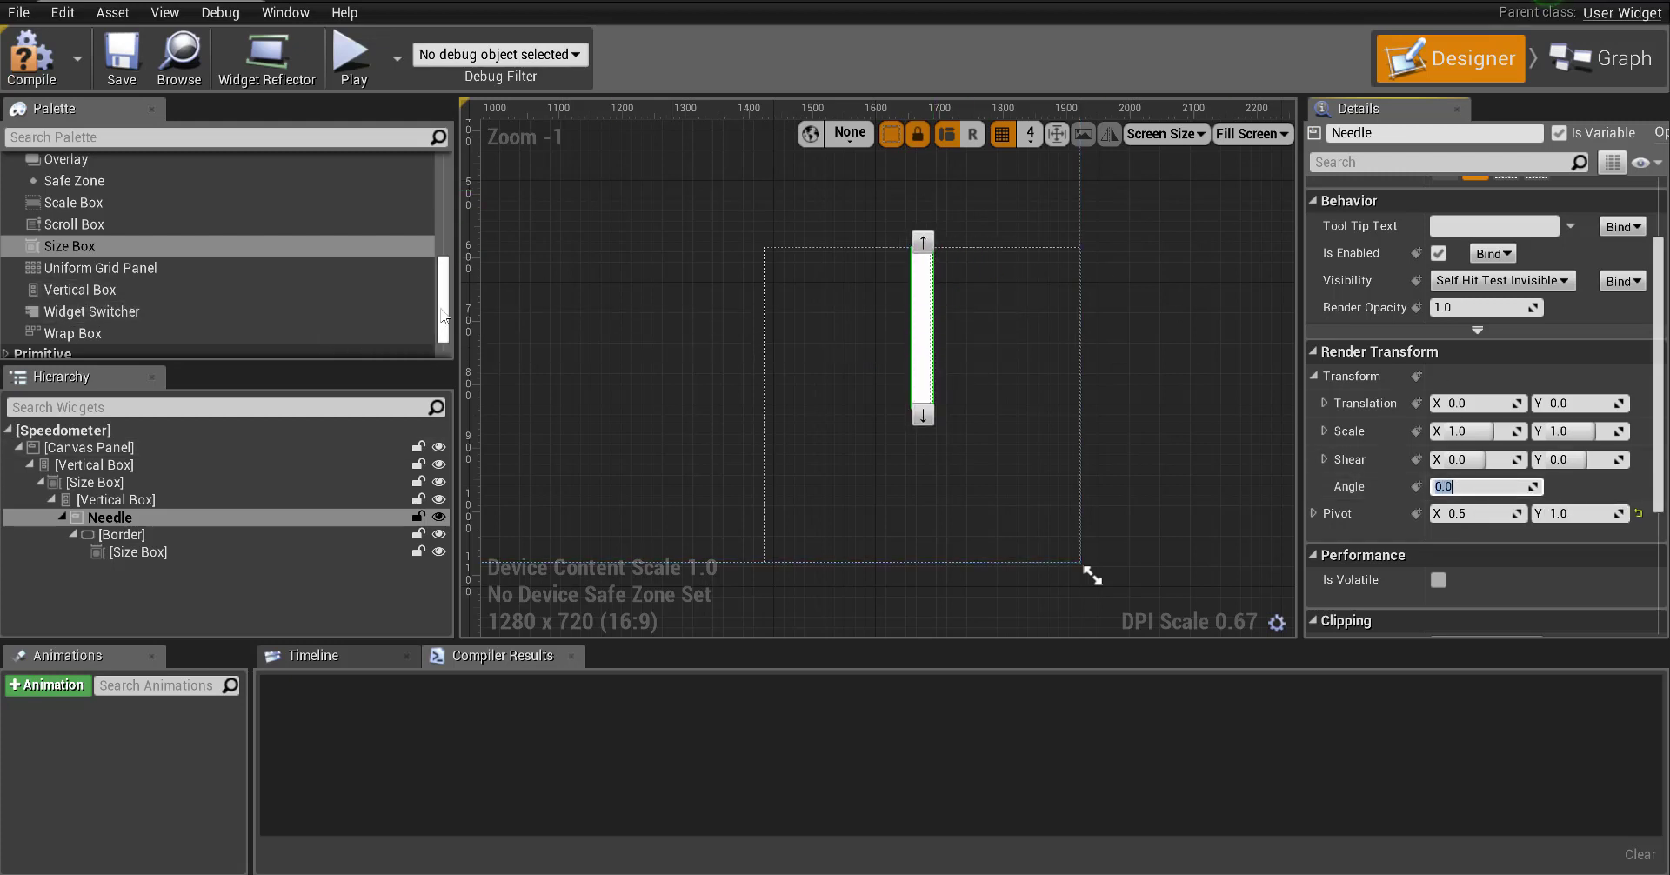
Step: Add a Text Box above the needle on the root canvas with the text "0 MPH"
{"action": "left_click_drag", "start_coordinate": [442, 300], "coordinate": [454, 217]}
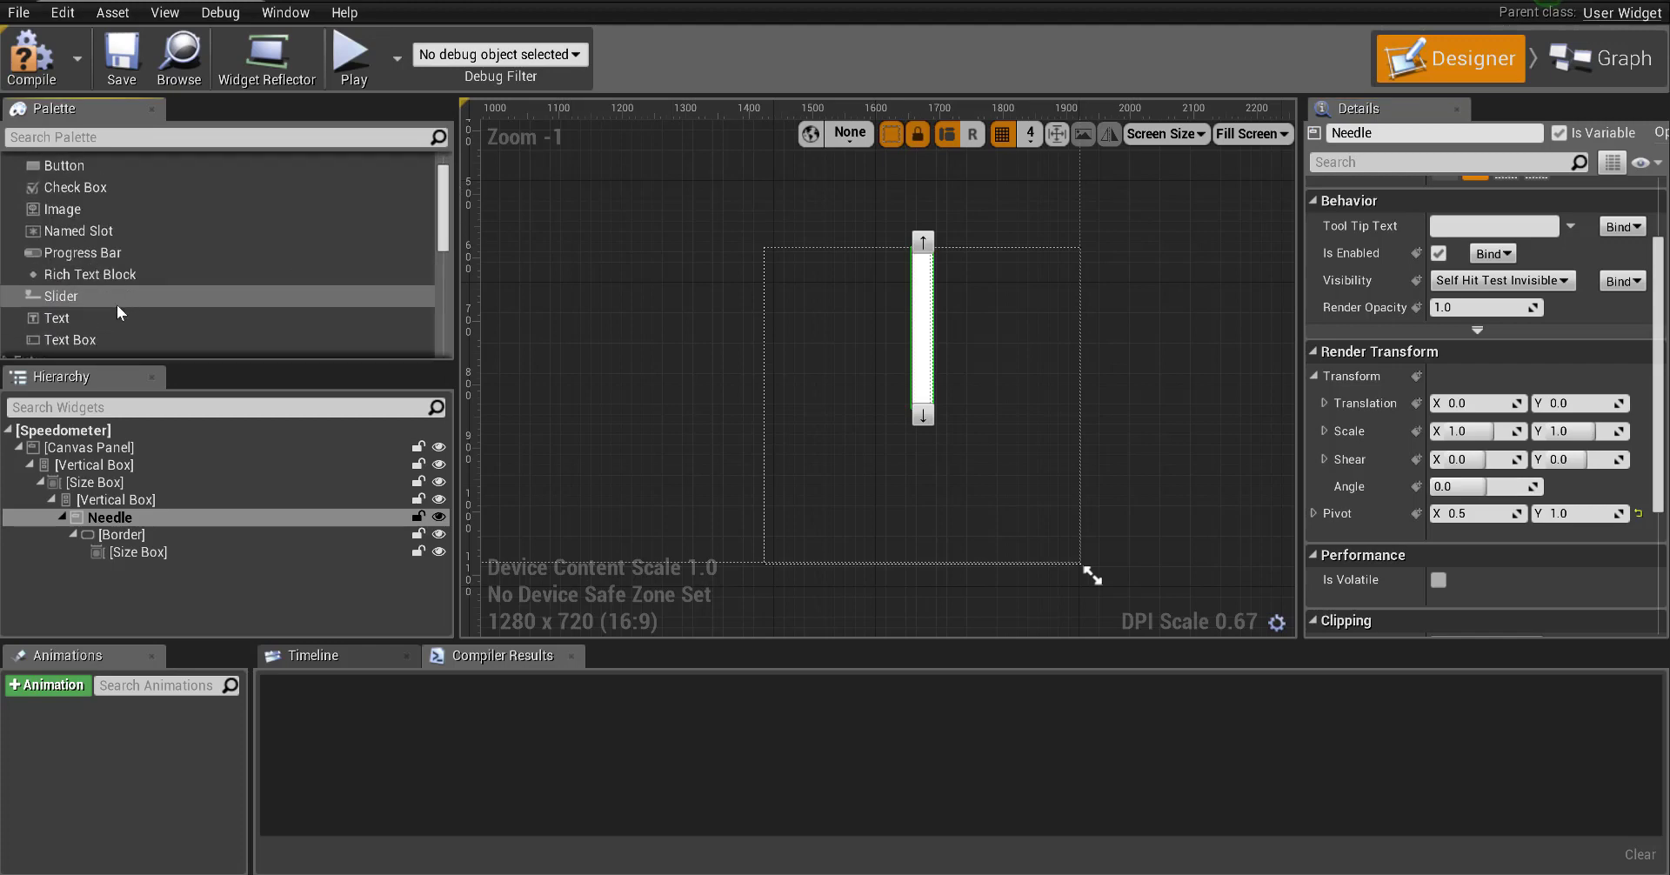
{"action": "left_click_drag", "start_coordinate": [79, 339], "coordinate": [913, 203]}
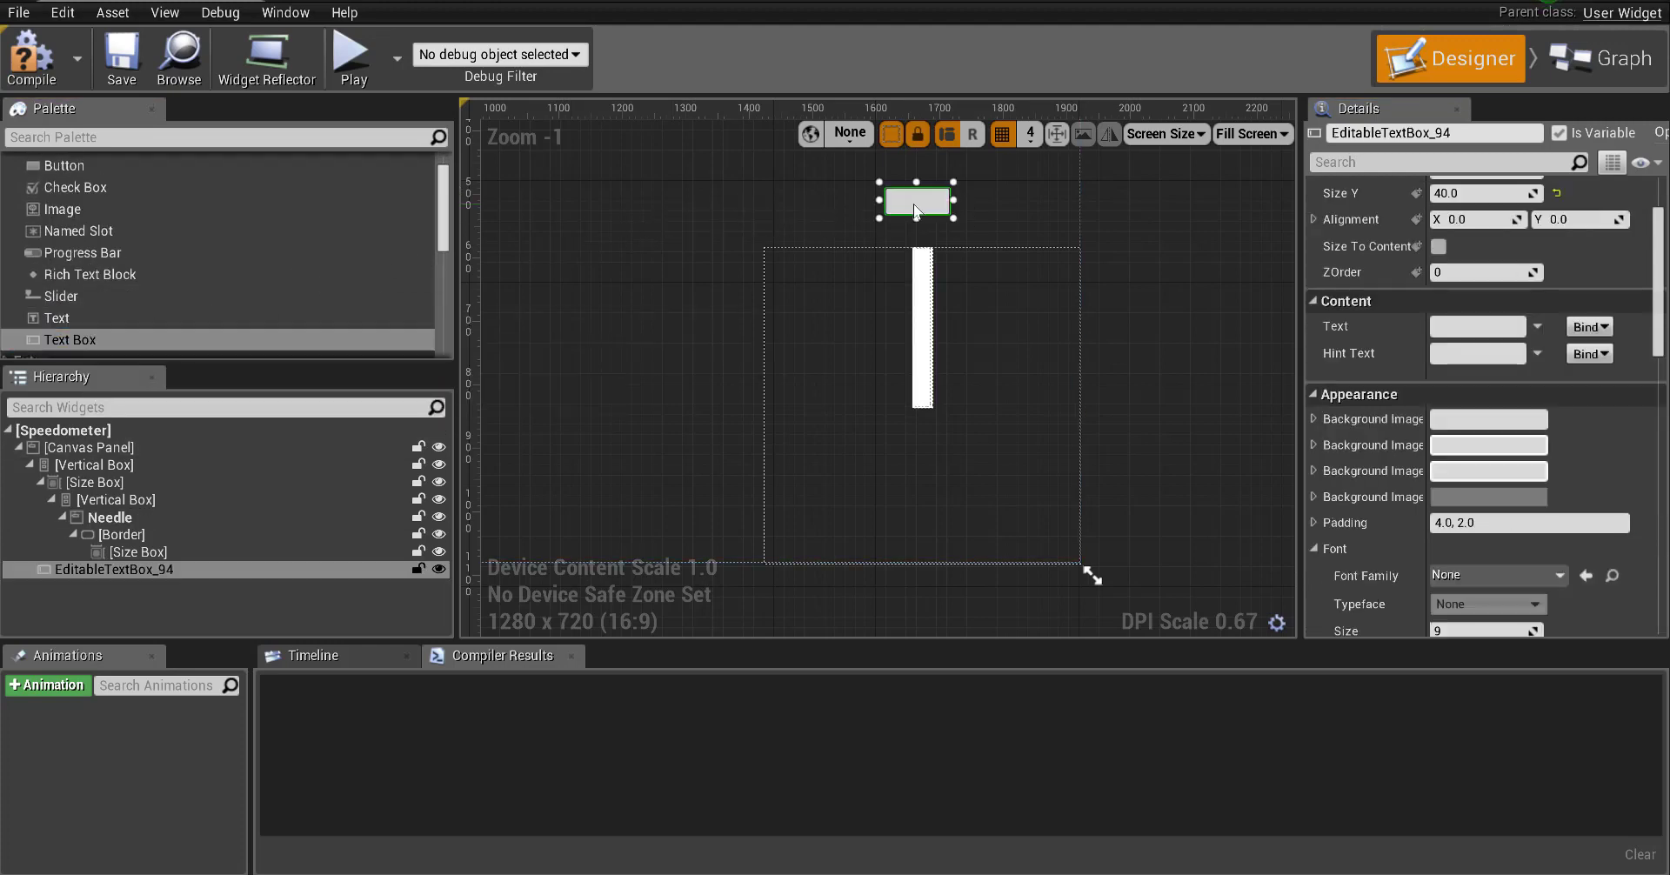
{"action": "left_click", "coordinate": [1503, 332]}
{"action": "type", "text": "0 MPH"}
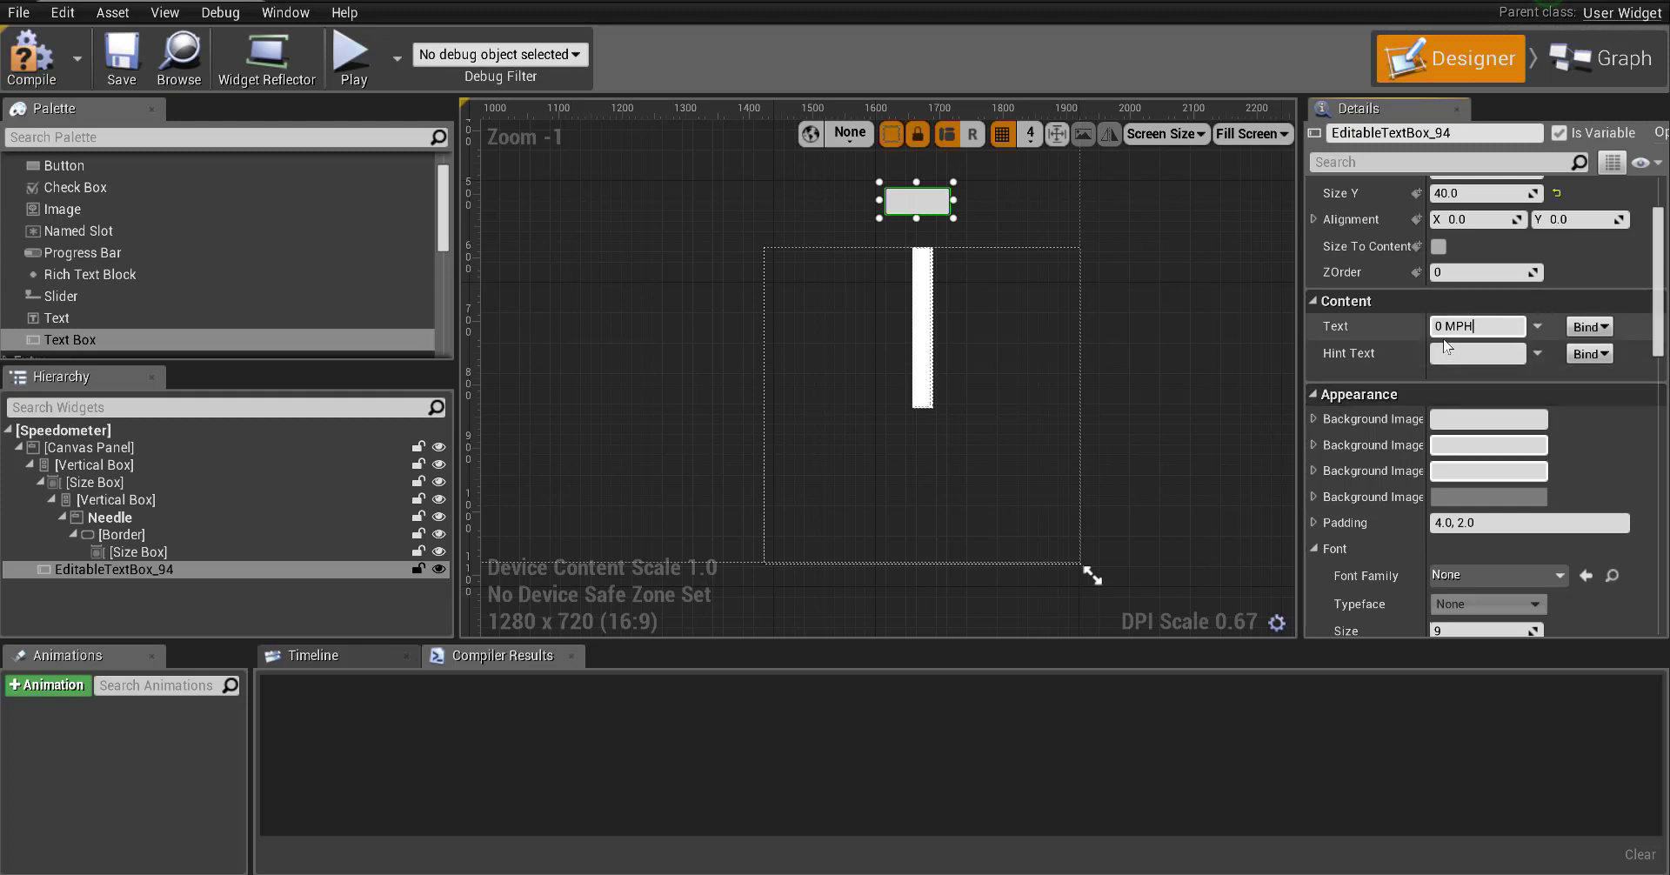
{"action": "left_click", "coordinate": [988, 224]}
{"action": "left_click", "coordinate": [918, 201]}
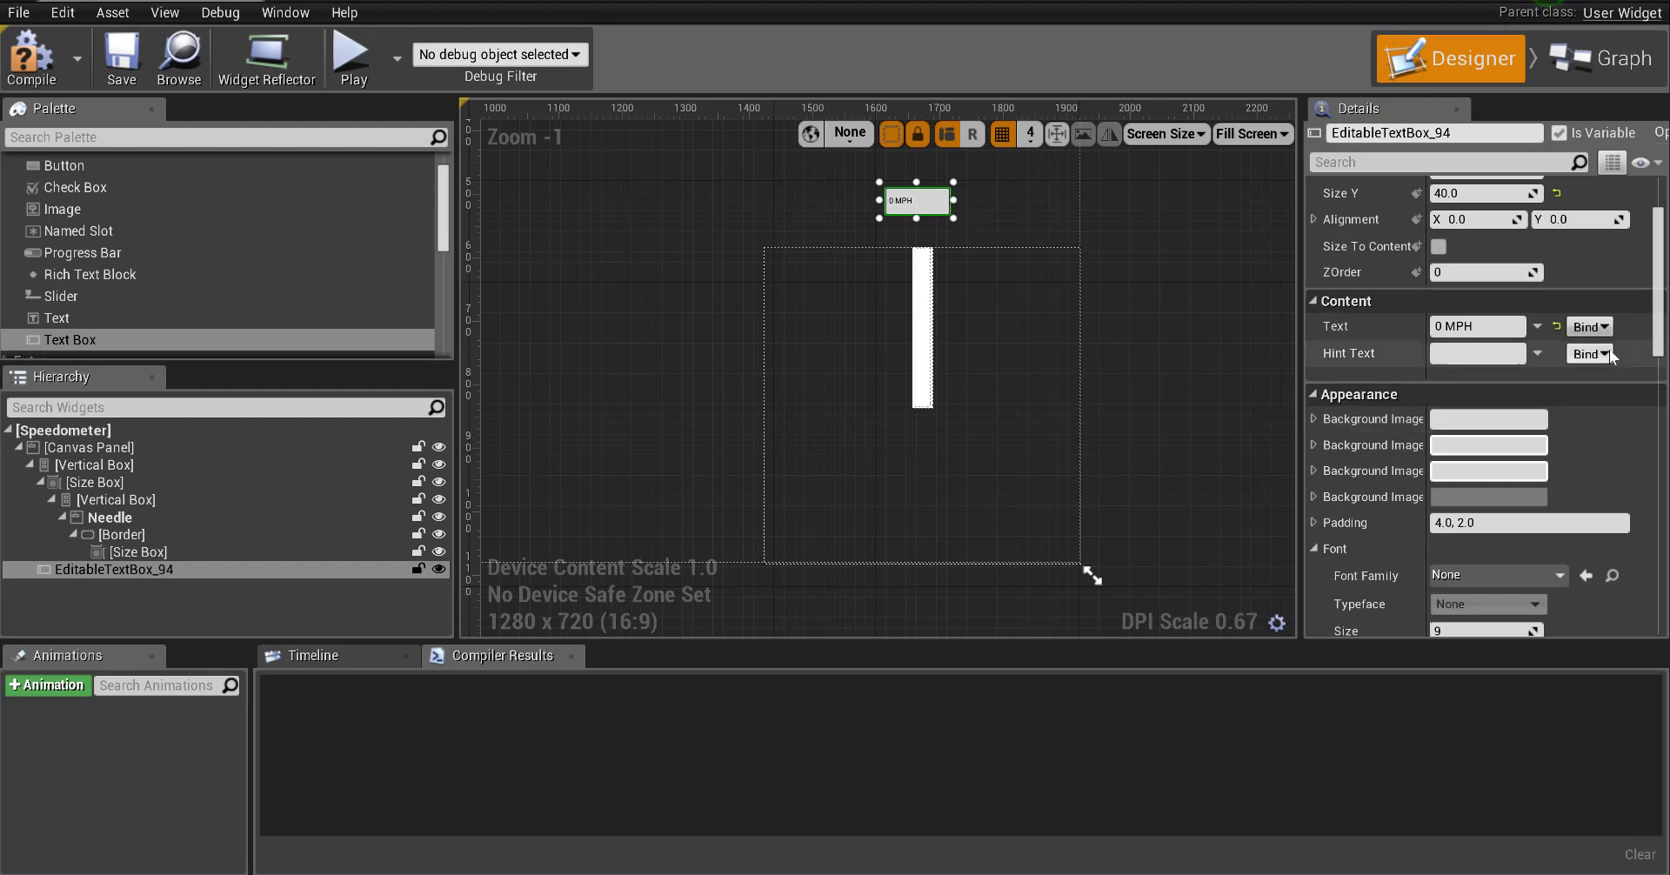
Step: Set the font size of the 0 MPH text box to 30
{"action": "scroll", "coordinate": [1647, 376], "scroll_direction": "down", "scroll_amount": 5}
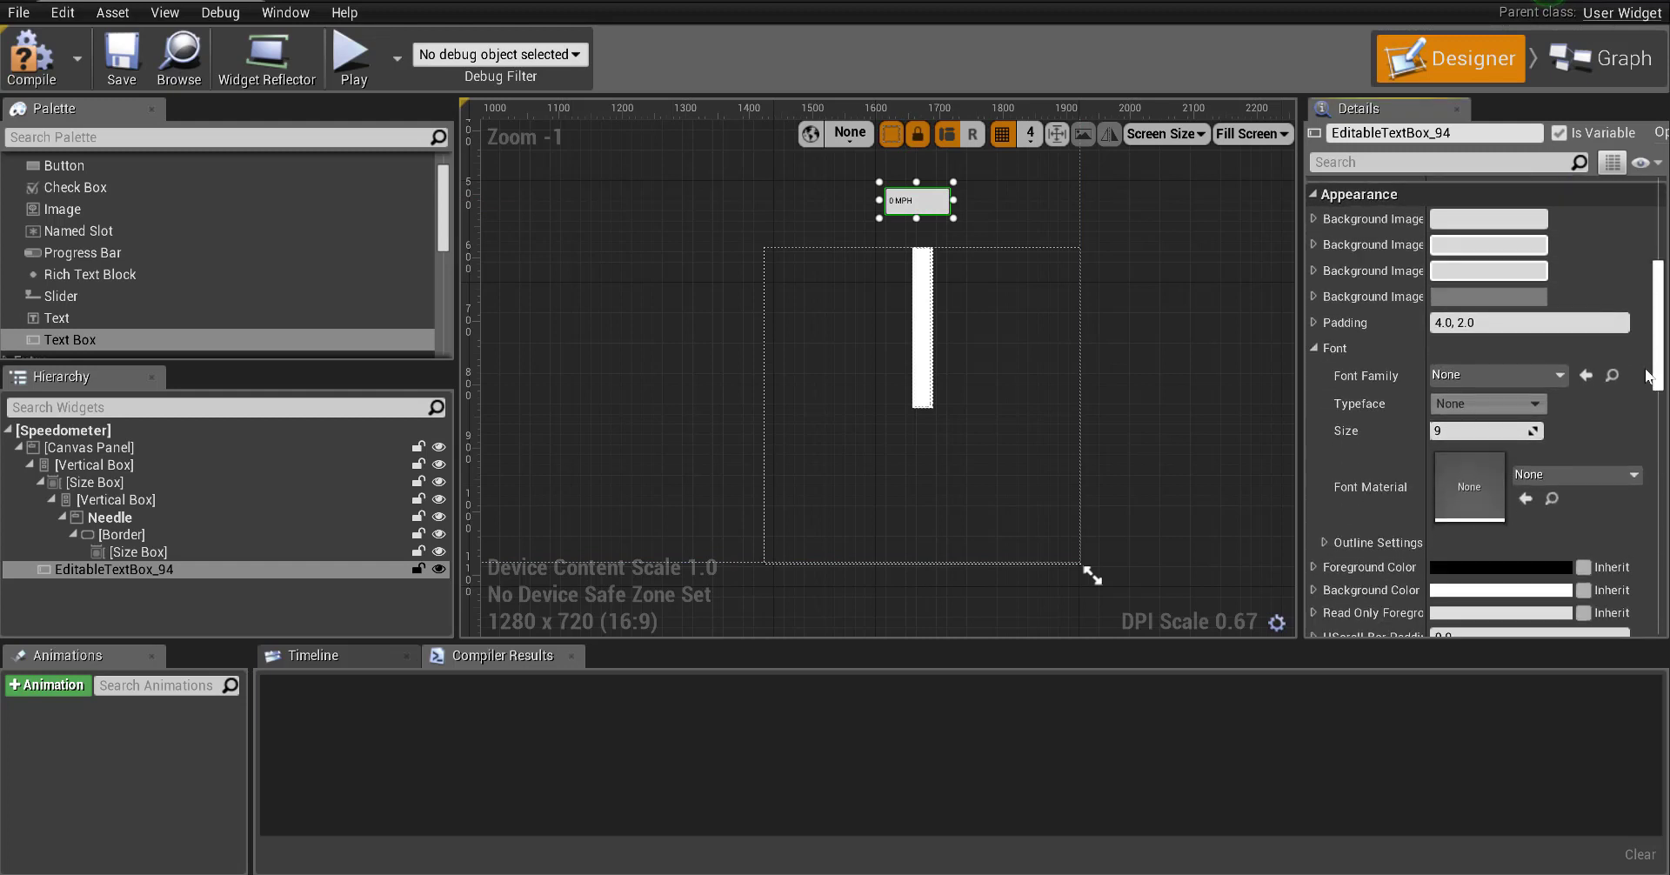
{"action": "left_click", "coordinate": [1314, 351]}
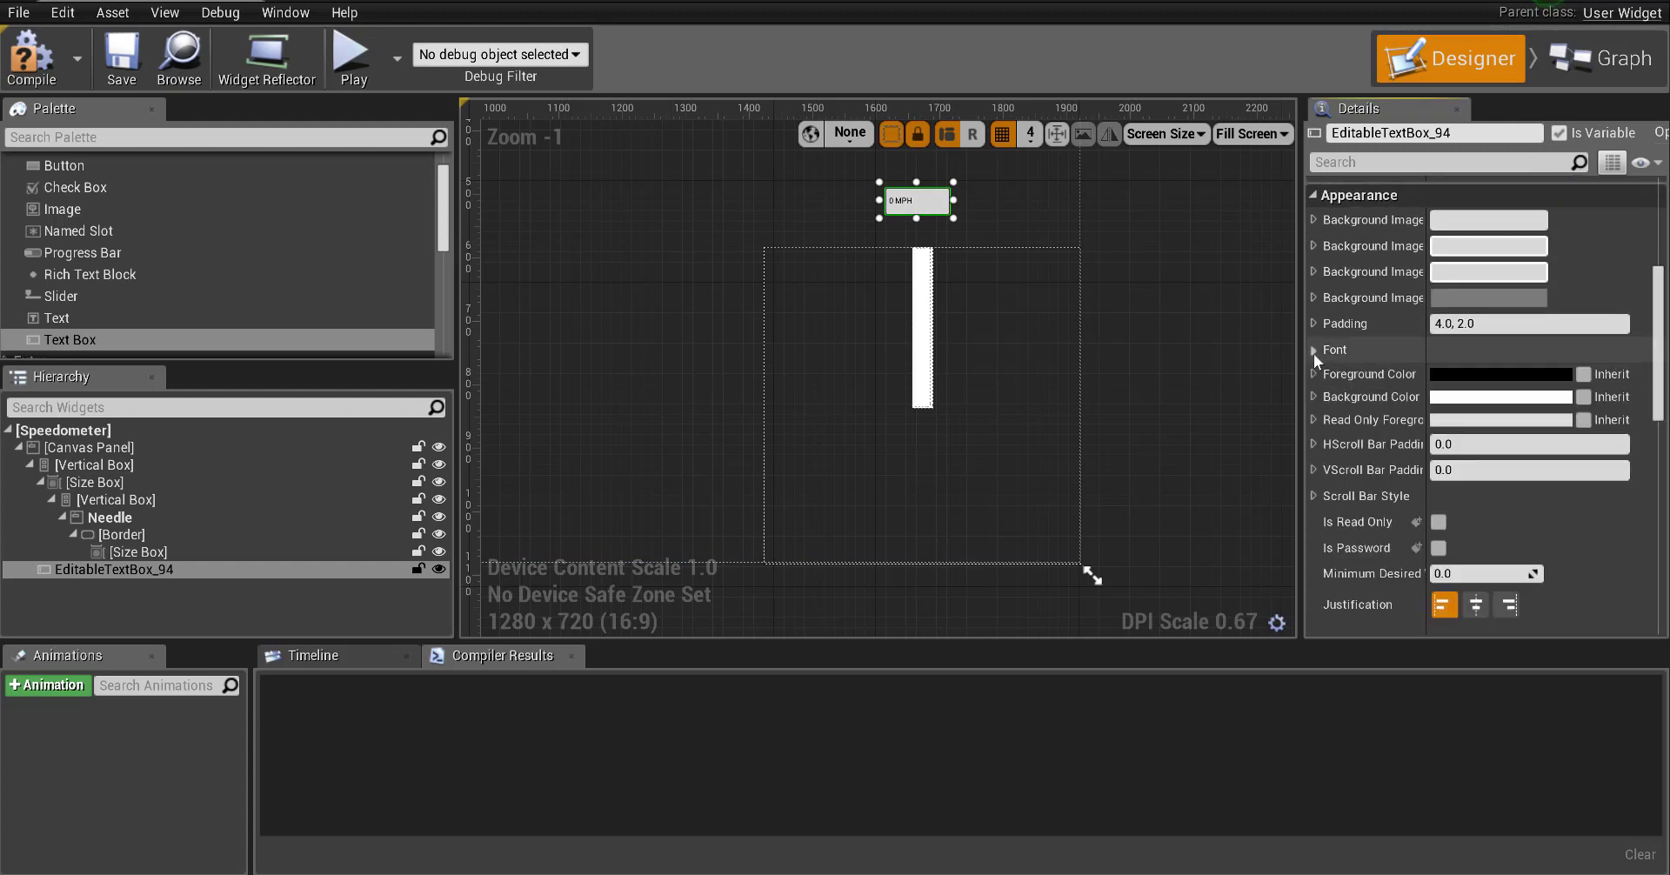
{"action": "left_click", "coordinate": [1314, 350]}
{"action": "left_click", "coordinate": [1447, 432]}
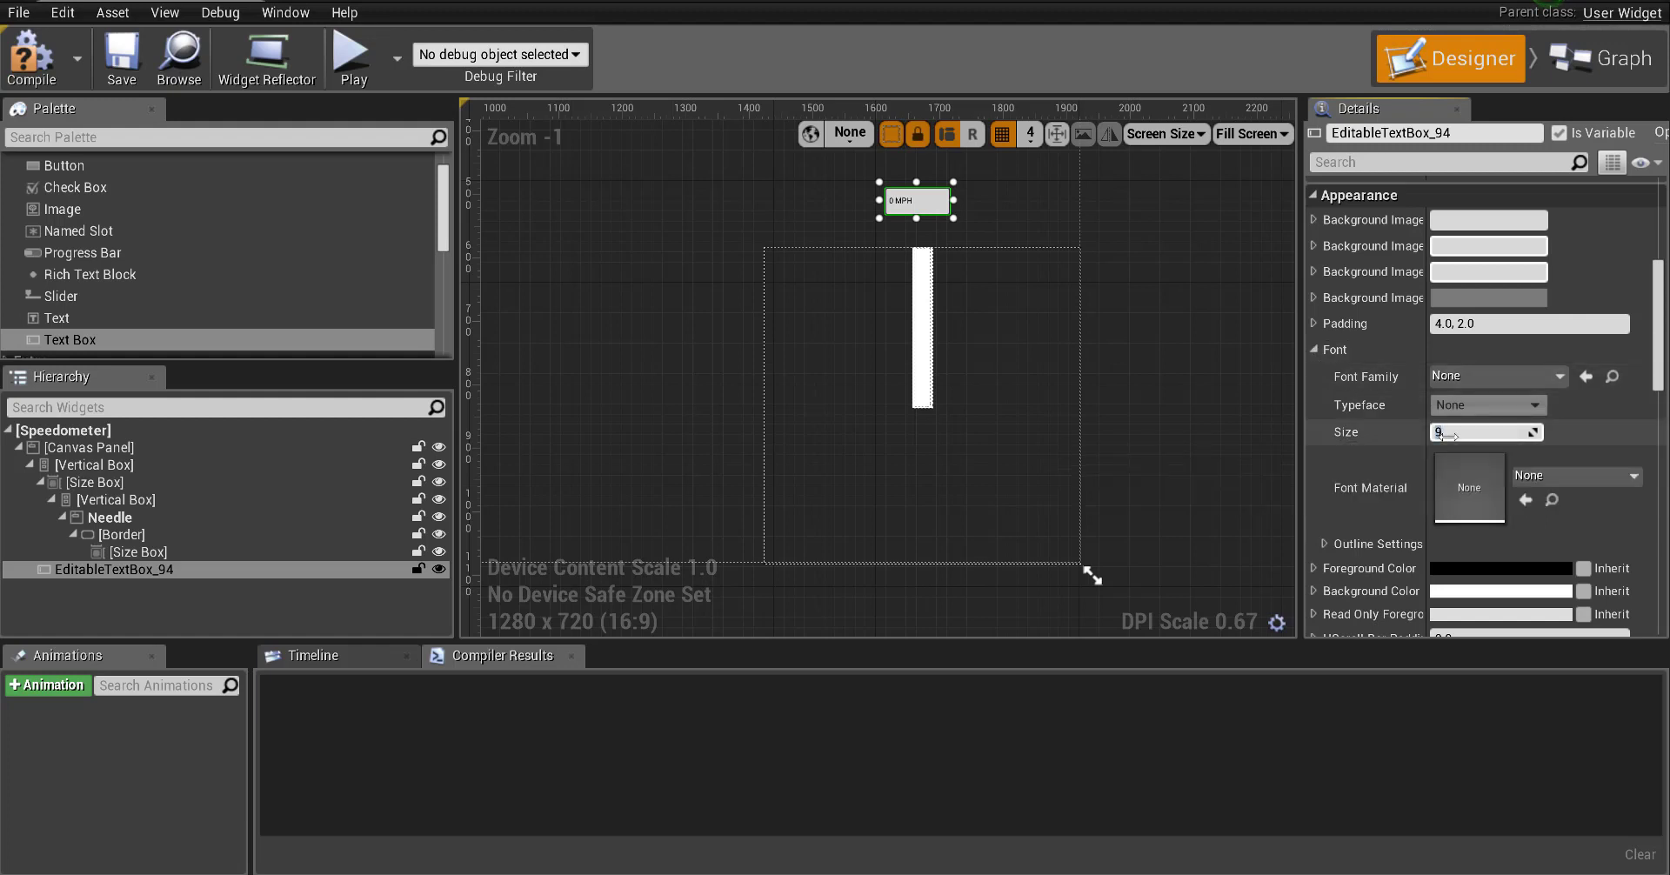
{"action": "type", "text": "30"}
{"action": "key", "text": "Return"}
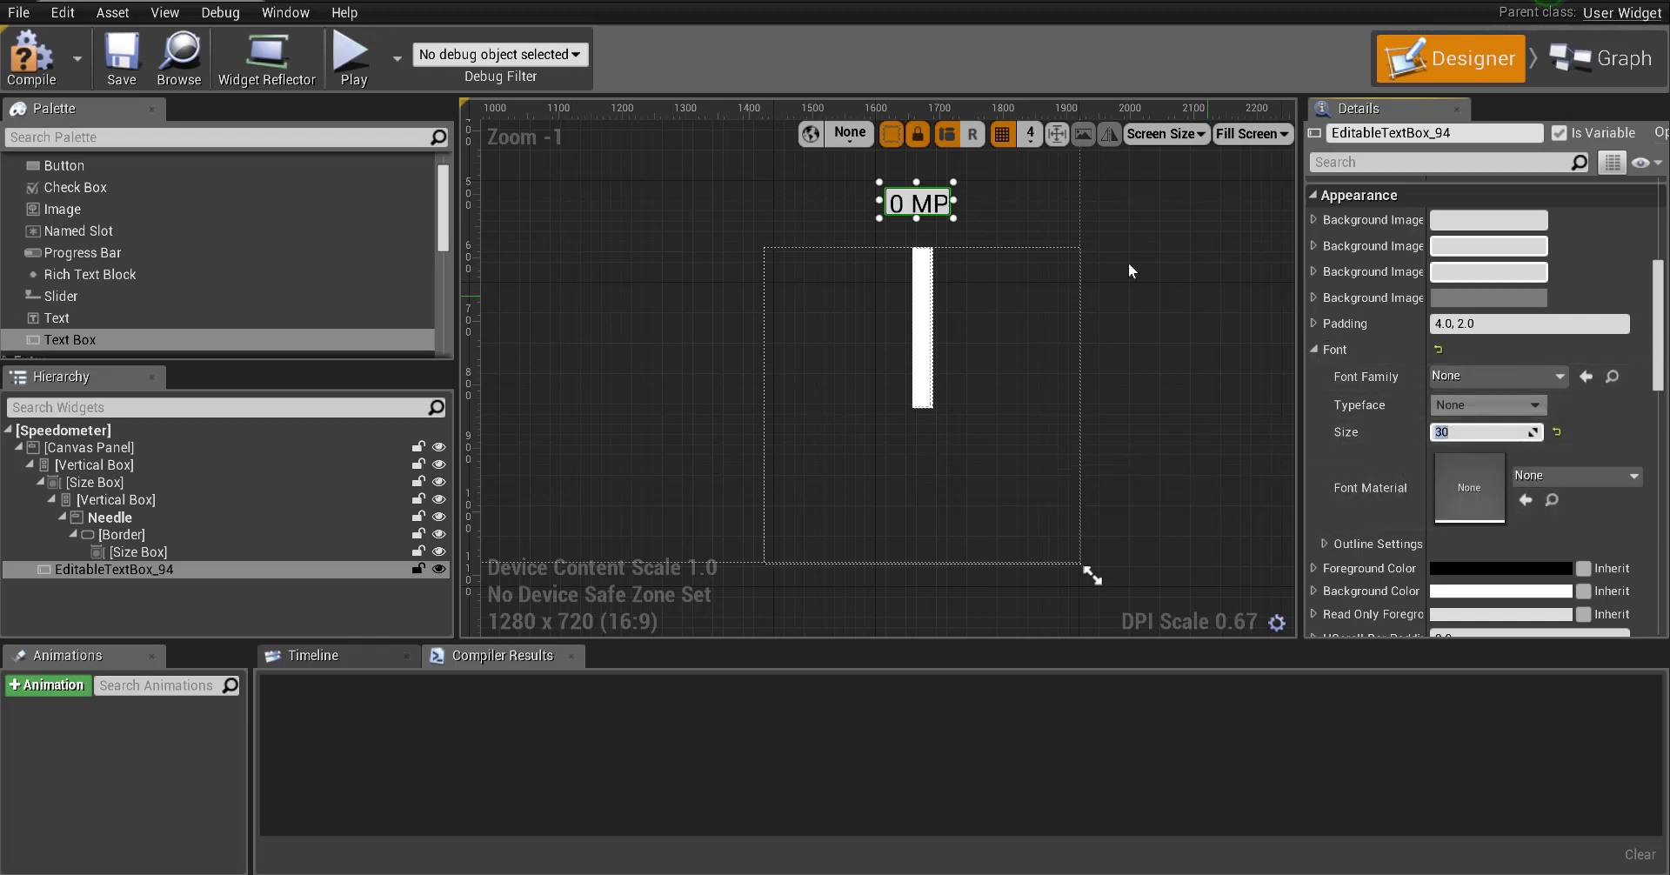
Step: Enlarge the text box to fit 0 MPH, center-justify its text, and position it centered directly above the needle
{"action": "mouse_move", "coordinate": [952, 220]}
{"action": "left_mouse_down"}
{"action": "mouse_move", "coordinate": [1081, 252]}
{"action": "mouse_move", "coordinate": [1024, 252]}
{"action": "mouse_move", "coordinate": [936, 217]}
{"action": "left_mouse_up"}
{"action": "scroll", "coordinate": [1522, 452], "scroll_direction": "down", "scroll_amount": 6}
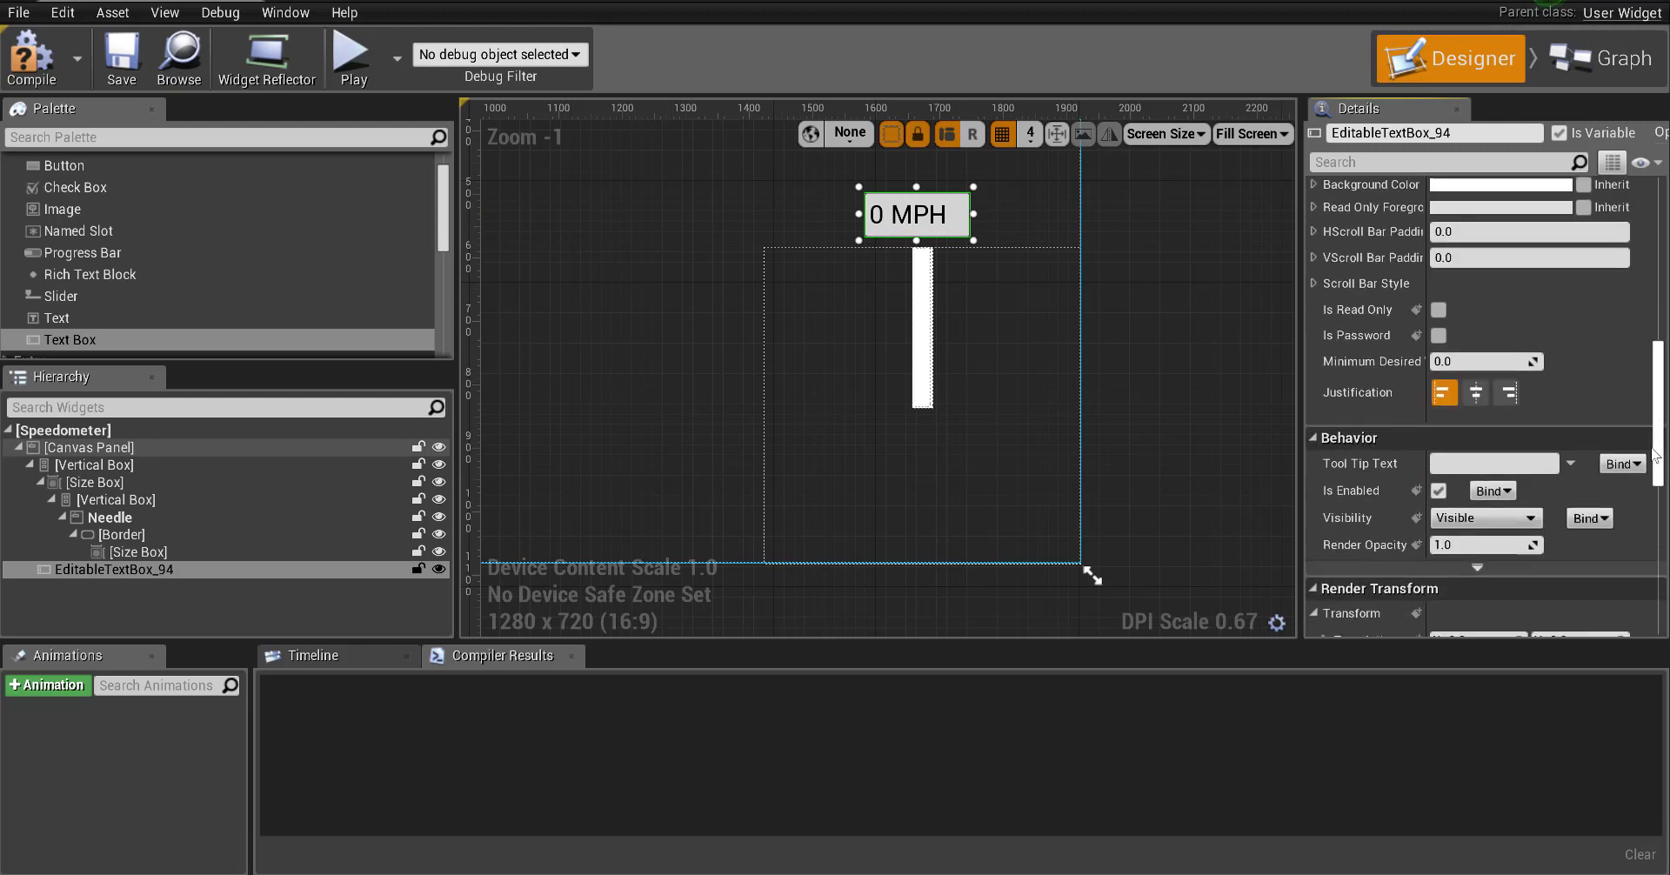
{"action": "left_click", "coordinate": [1476, 340]}
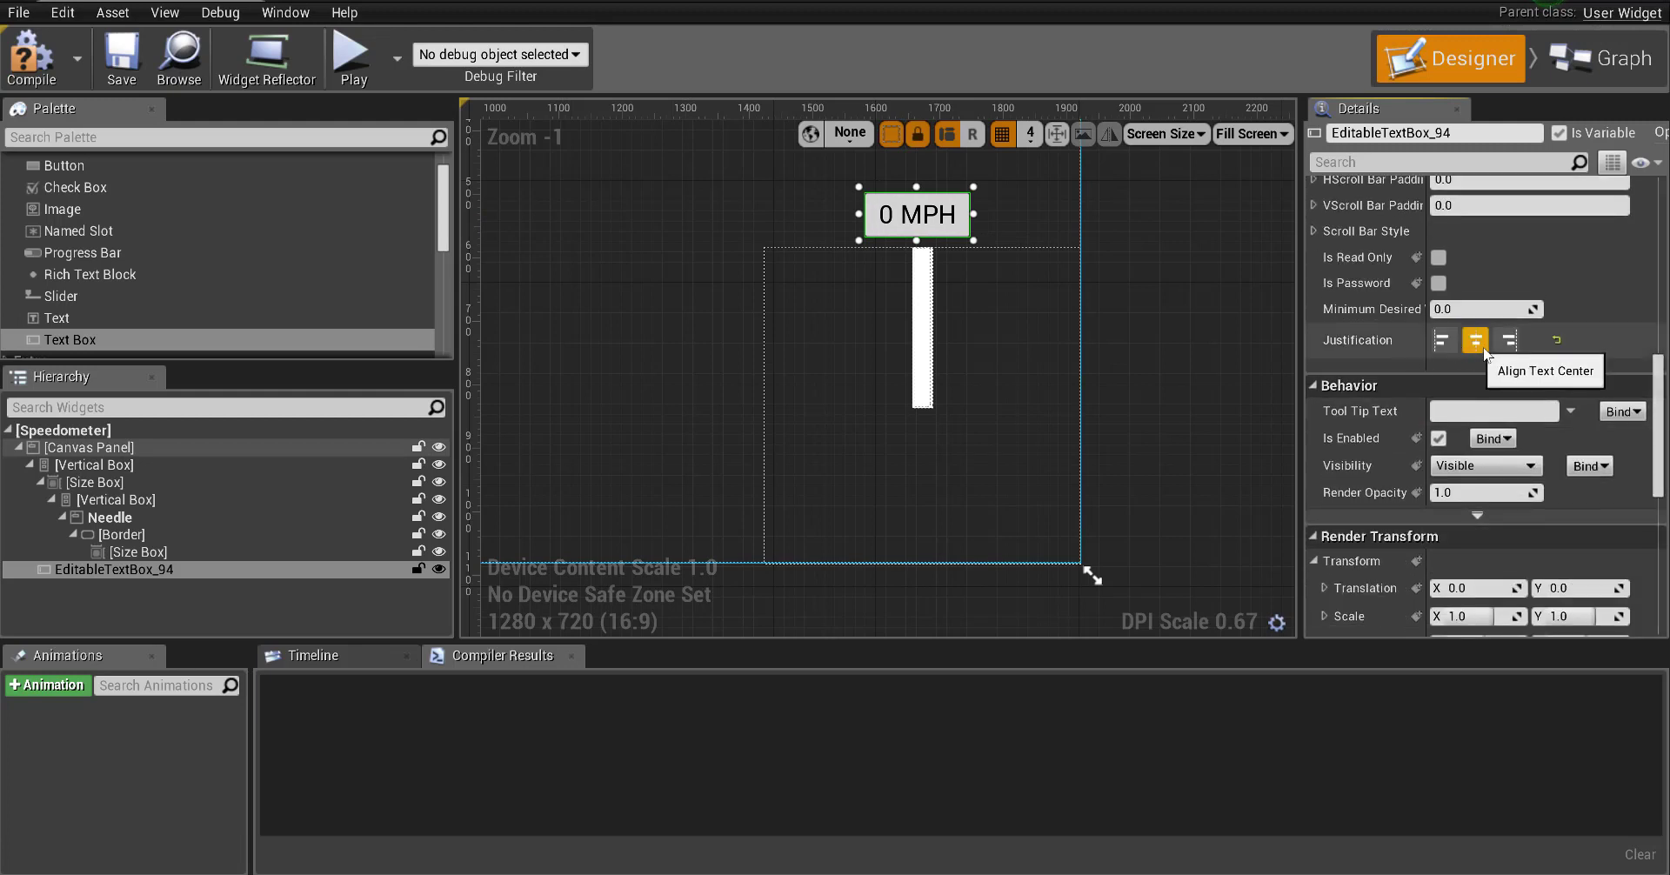
{"action": "left_click_drag", "start_coordinate": [968, 213], "coordinate": [945, 223]}
{"action": "left_click", "coordinate": [1056, 361]}
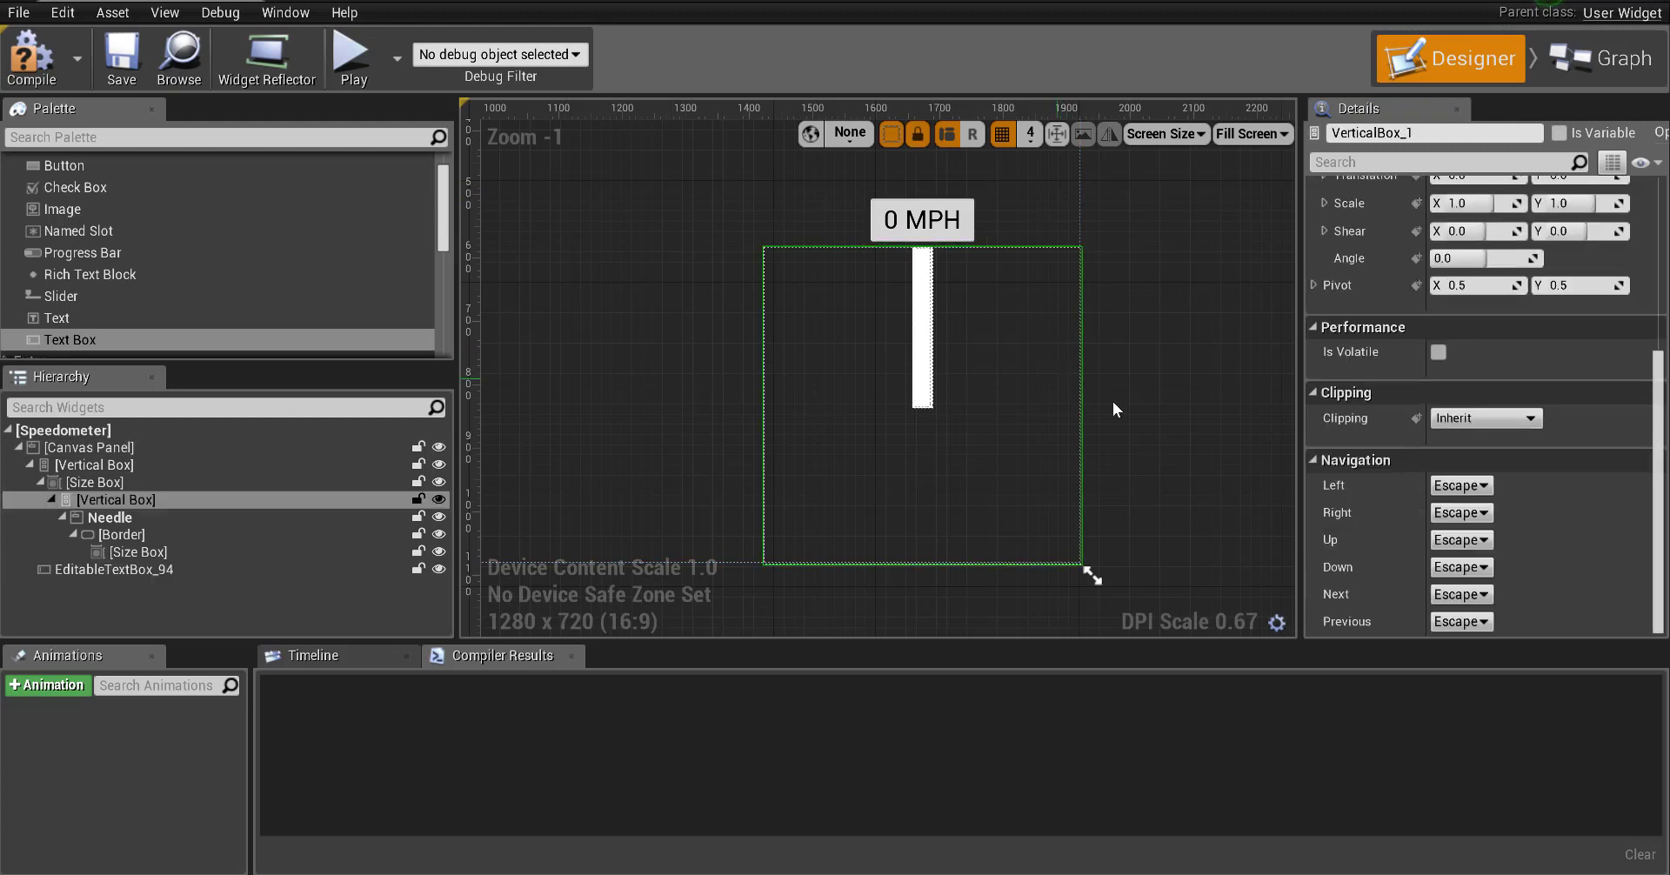